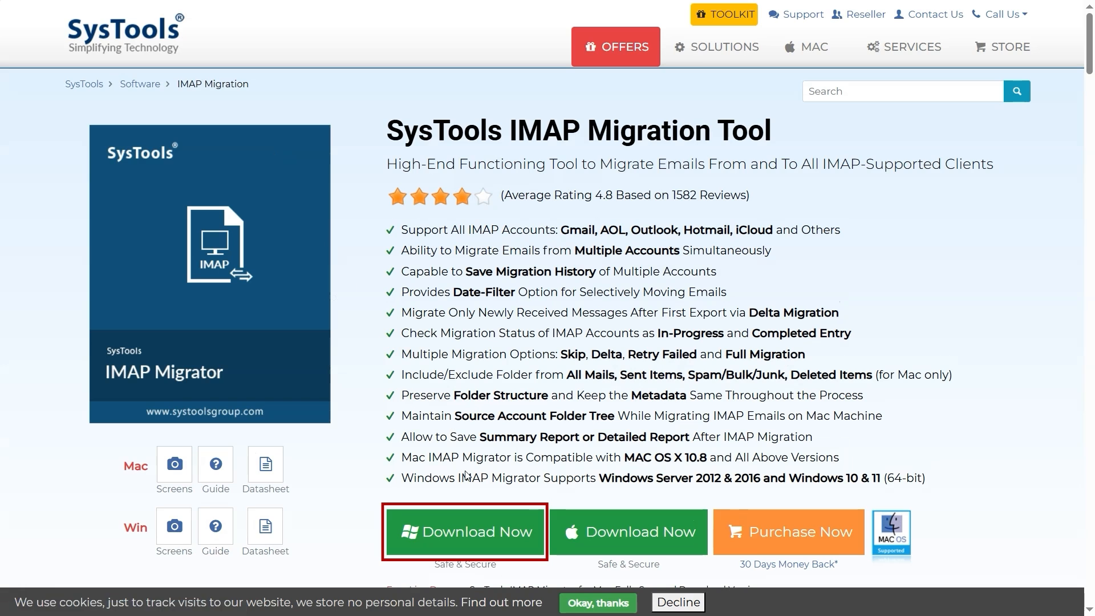
Download the Windows version of the IMAP migration tool and activate the installed product with its activation code
left_click(482, 533)
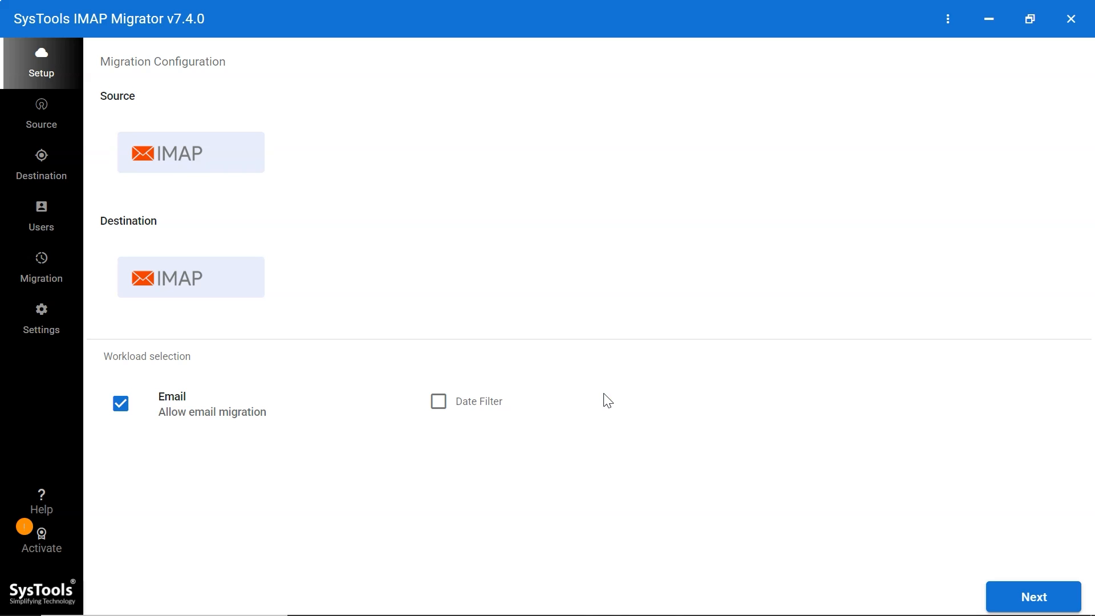
left_click(40, 533)
left_click(188, 137)
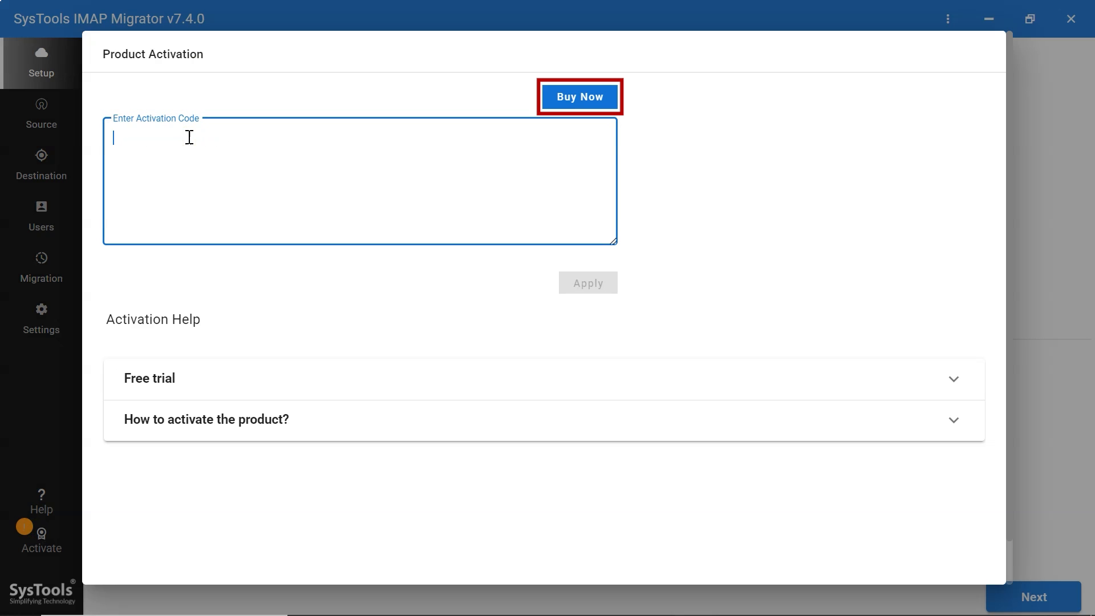
key("ctrl+v")
left_click(585, 283)
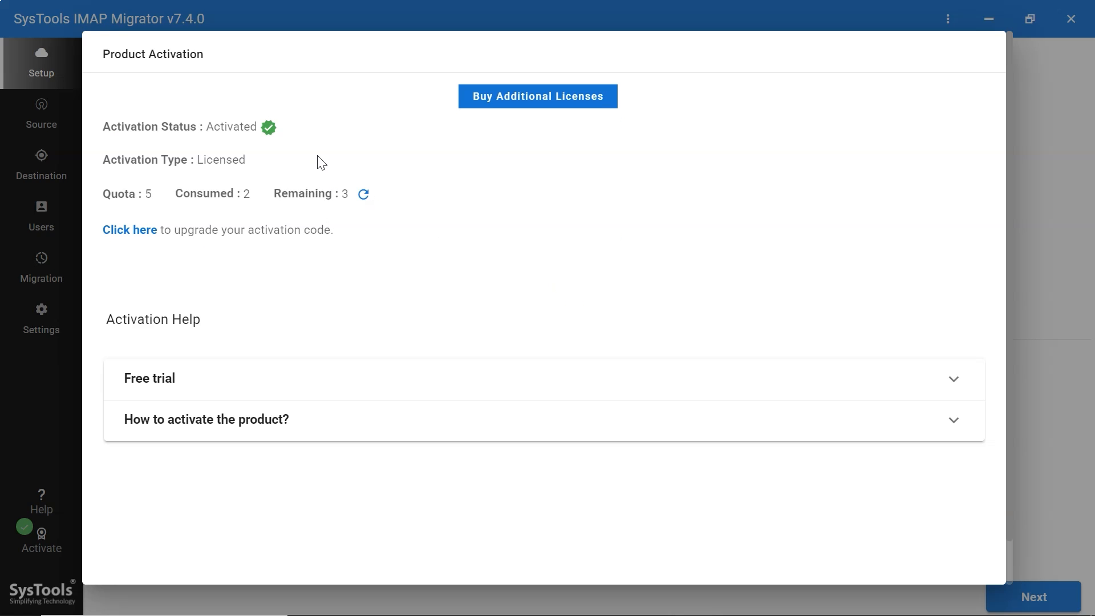
scroll(887, 362, "down", 1)
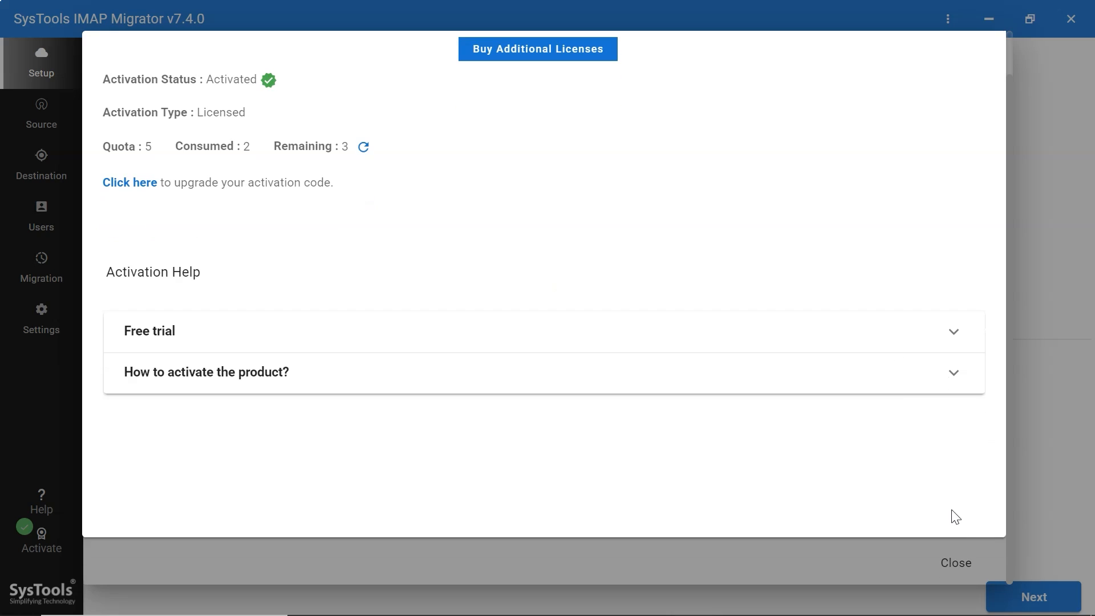
left_click(955, 563)
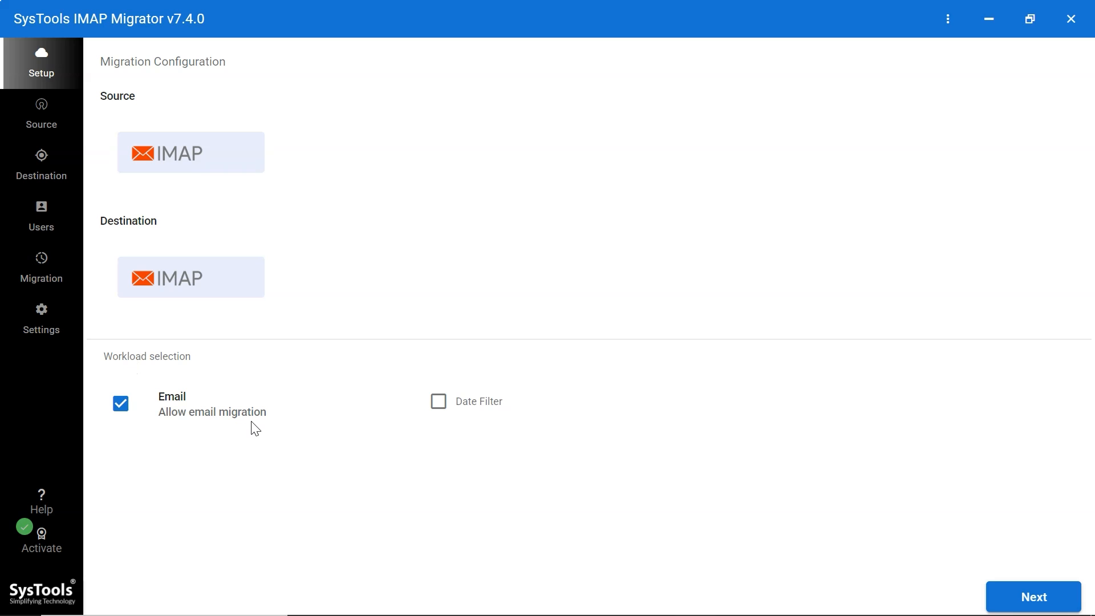
Enable the date filter for the email workload and set its From Date to 01-06-2025
left_click(438, 403)
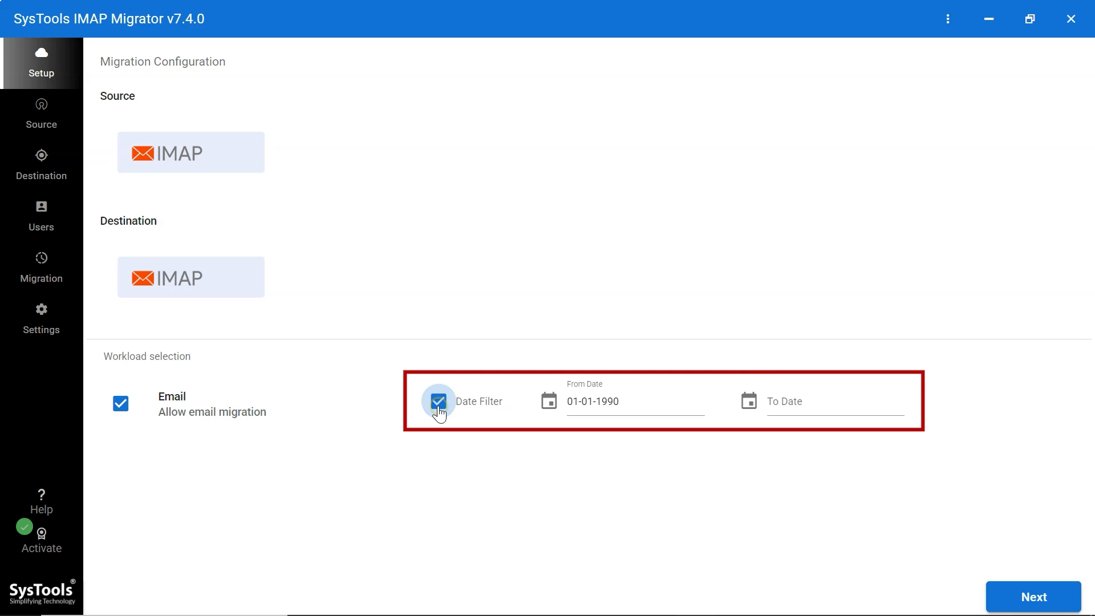
left_click(608, 402)
left_click(767, 378)
left_click(705, 377)
scroll(704, 386, "up", 10)
scroll(705, 385, "up", 5)
left_click(702, 473)
left_click(772, 472)
left_click(598, 445)
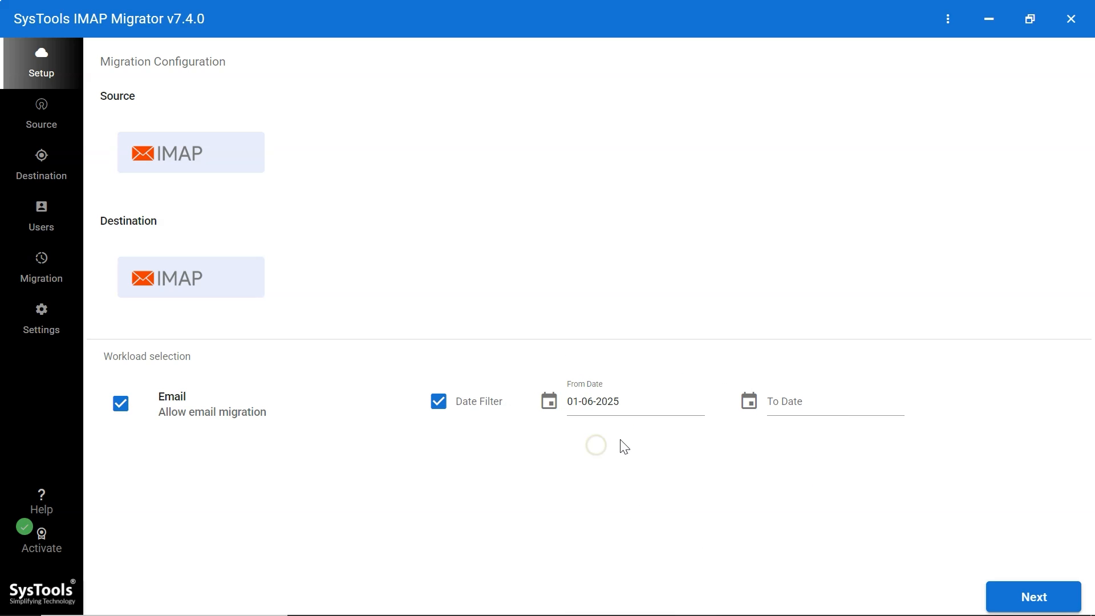
Choose the To Date of the email date filter and proceed to the source configuration
left_click(777, 402)
left_click(866, 501)
left_click(1050, 597)
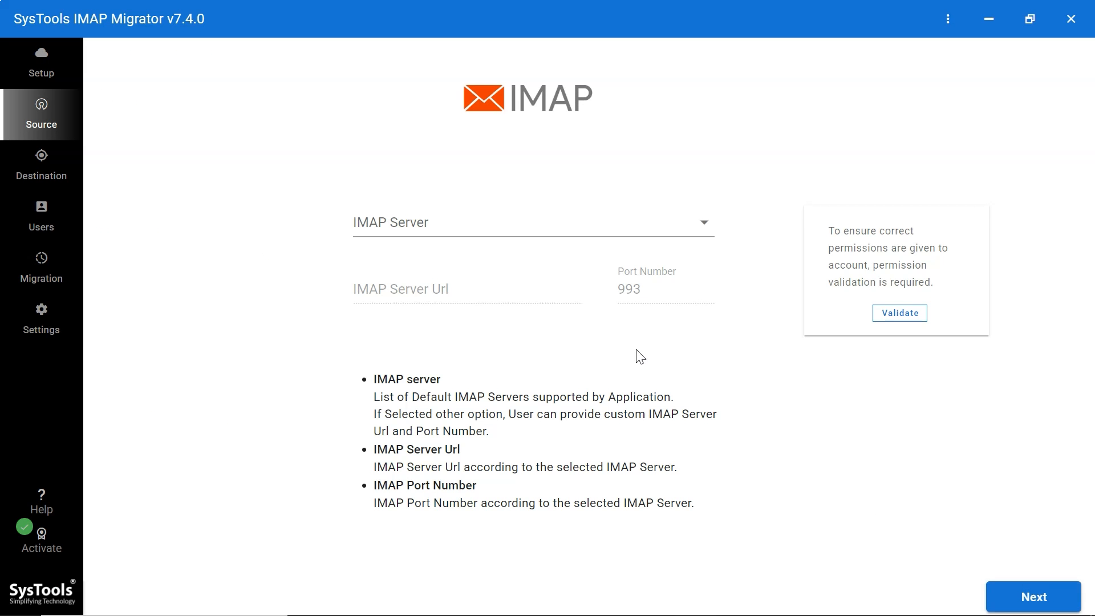
Set Gmail as the source IMAP server, validate its permissions and continue to the destination configuration
left_click(444, 227)
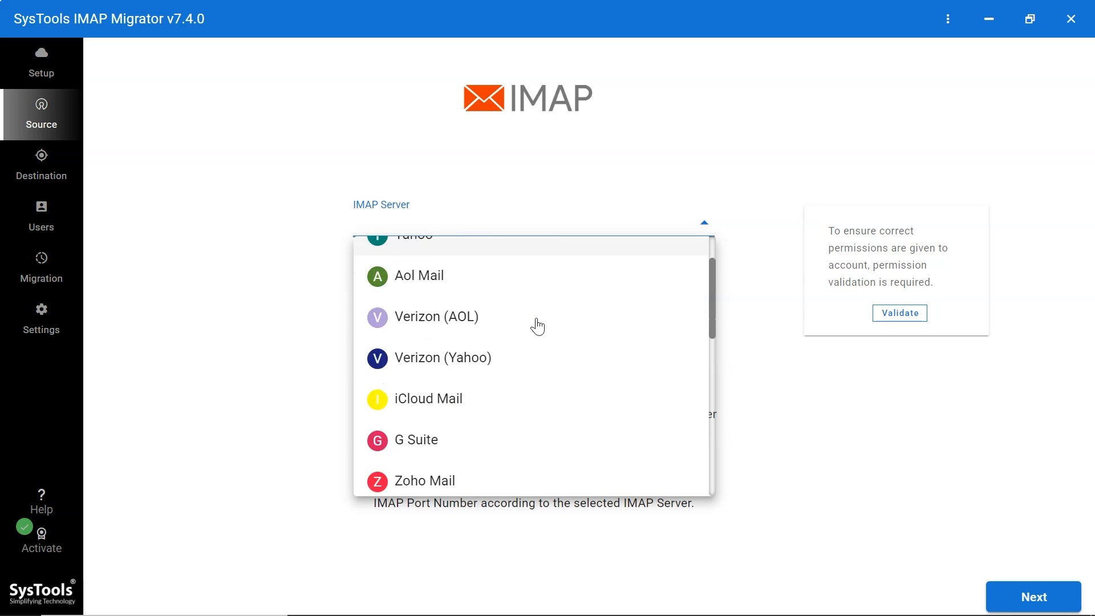
scroll(535, 322, "down", 6)
scroll(537, 326, "down", 3)
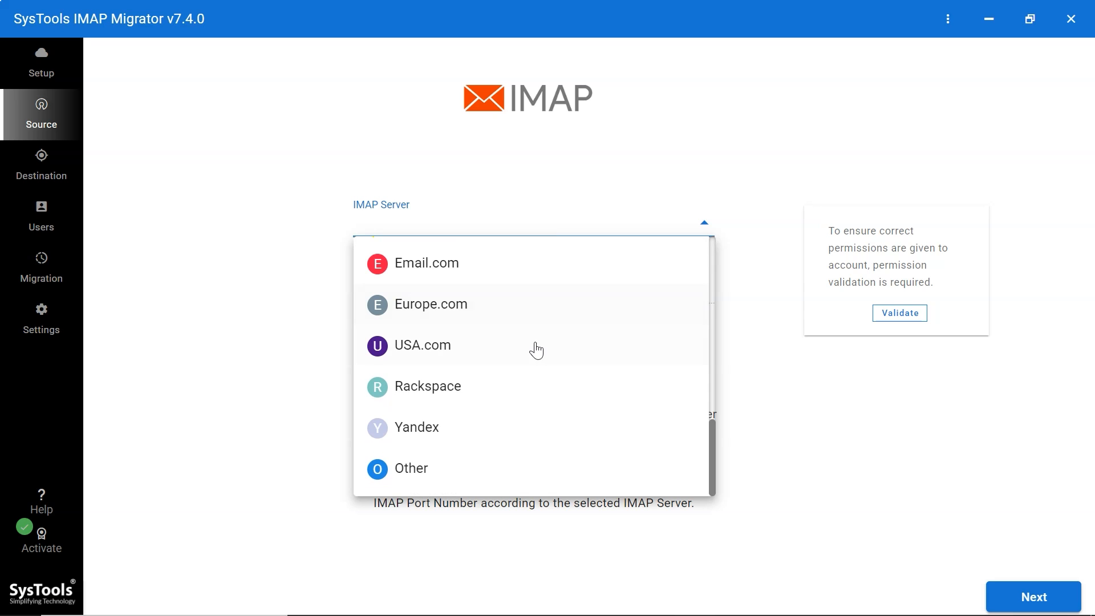
scroll(451, 479, "up", 9)
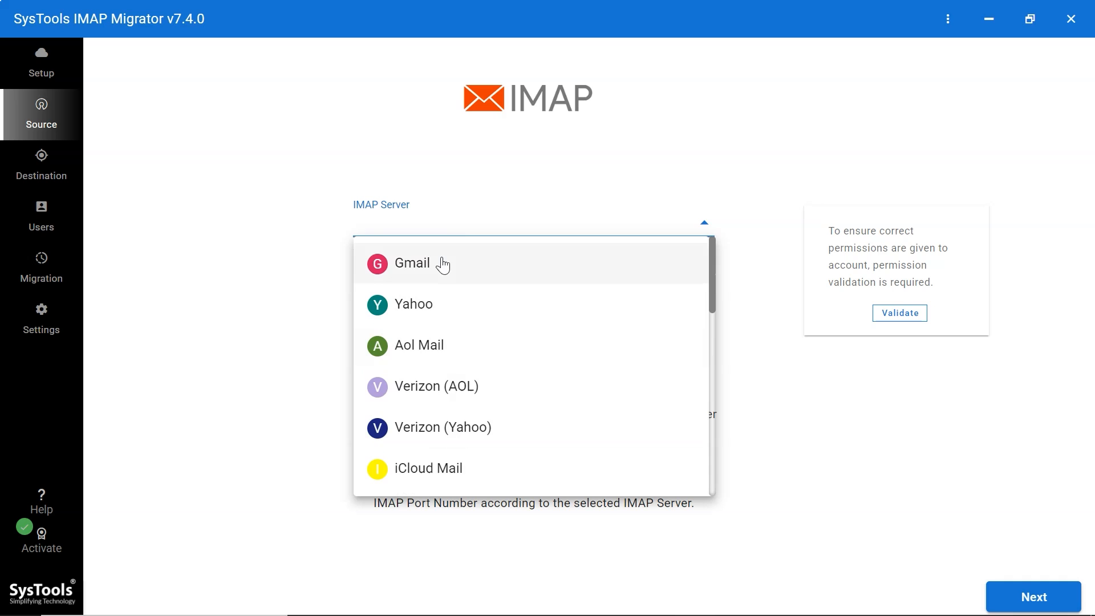
left_click(443, 265)
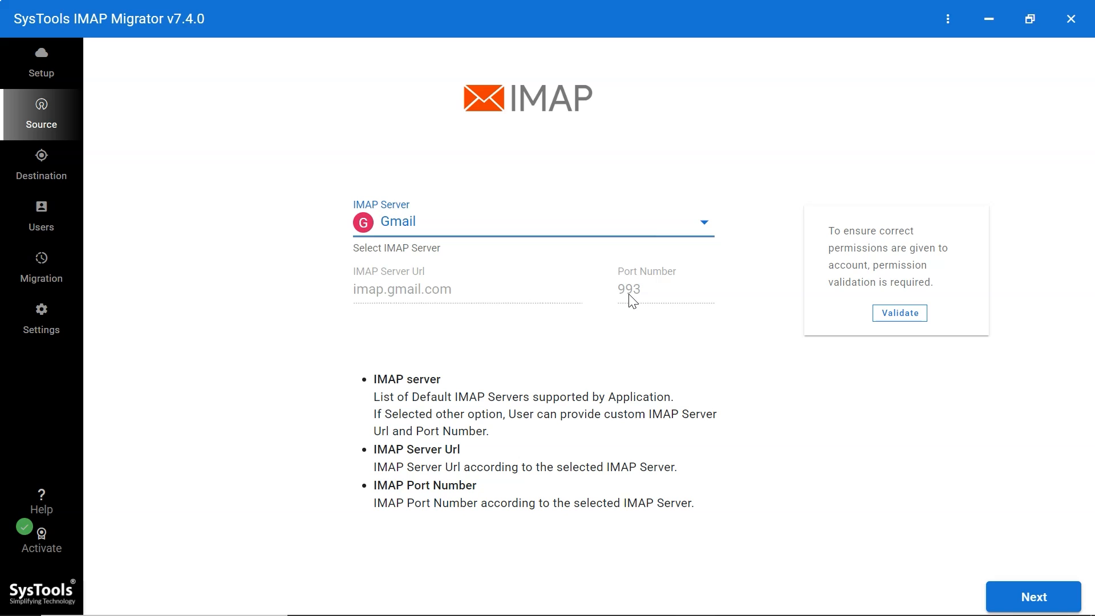
left_click(892, 315)
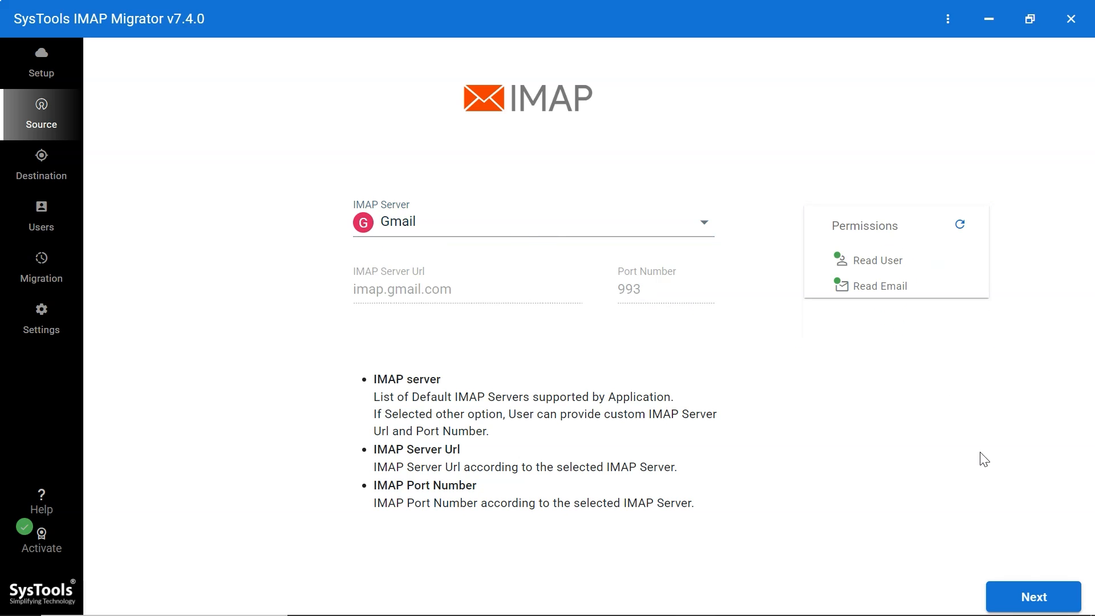
left_click(1032, 594)
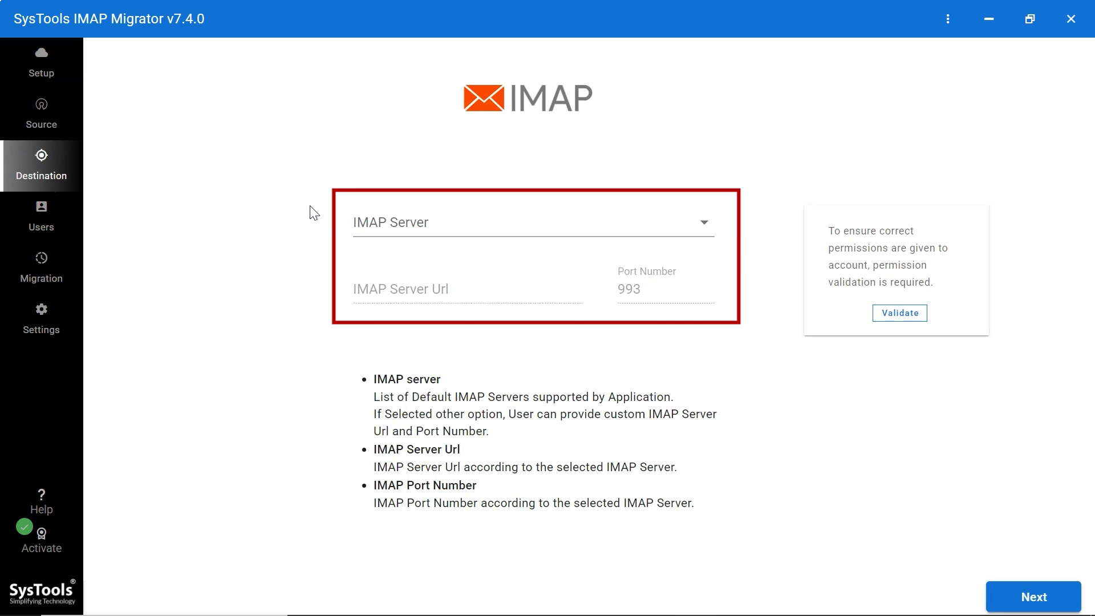
Set Gmail as the destination IMAP server, validate its permissions and continue to the users page
left_click(451, 222)
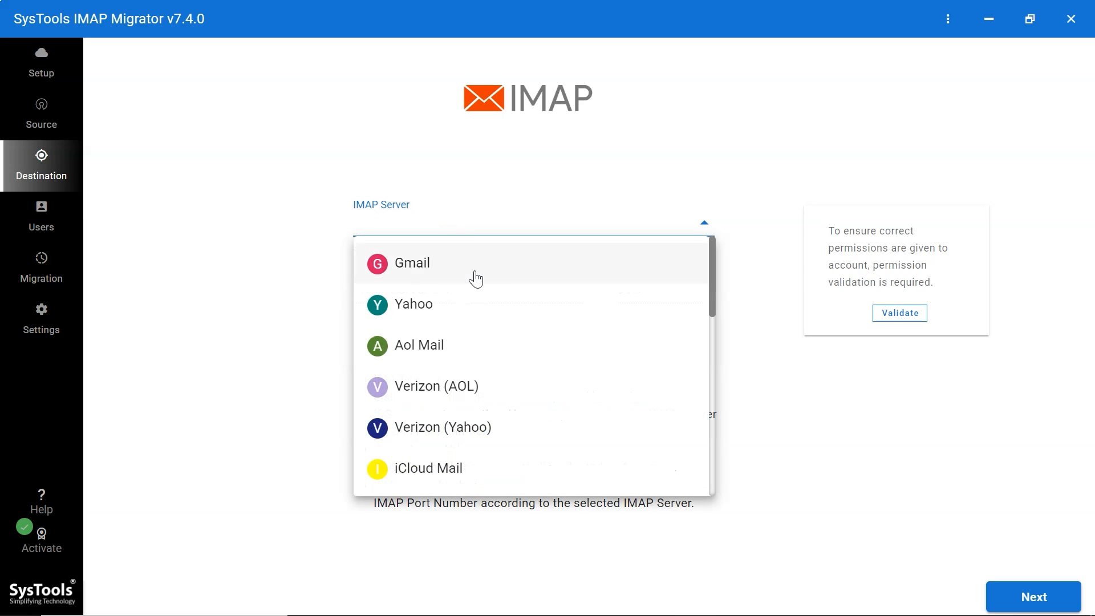
scroll(483, 285, "down", 2)
scroll(490, 290, "down", 10)
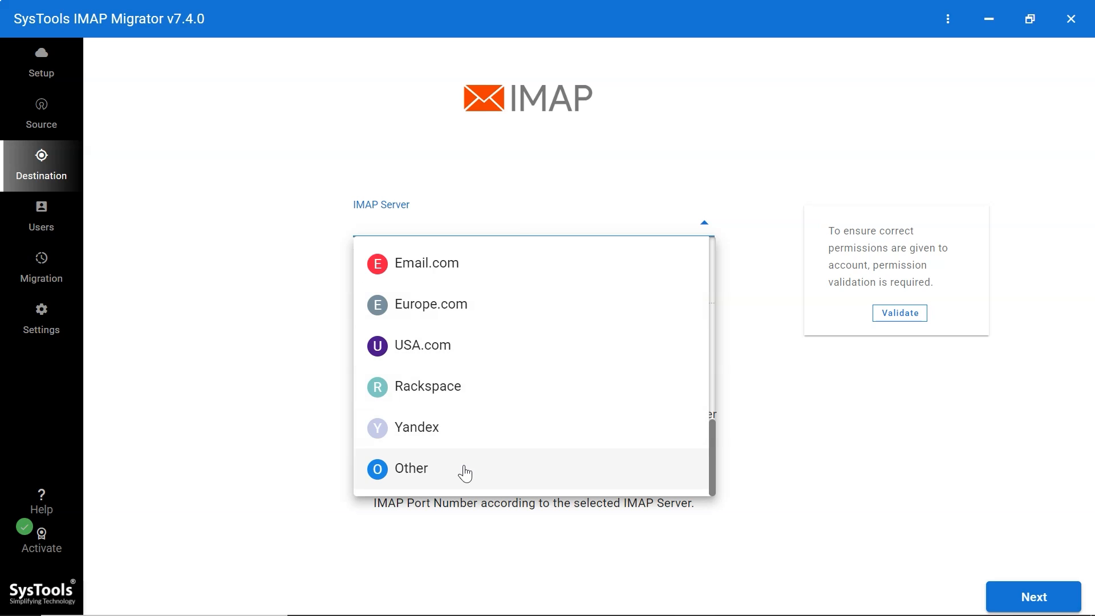
scroll(464, 473, "up", 12)
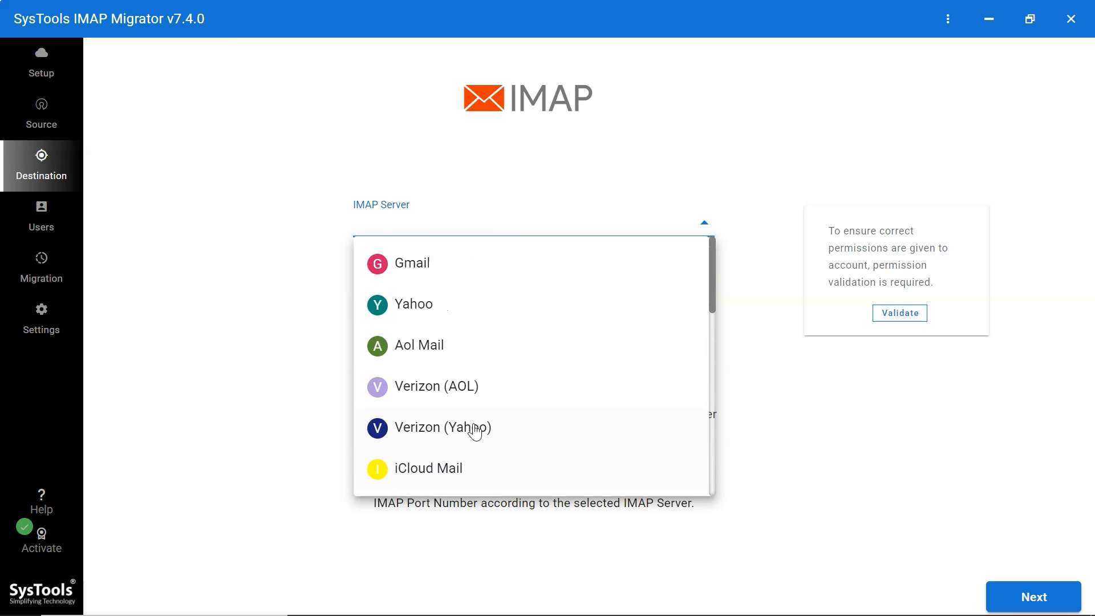
left_click(447, 263)
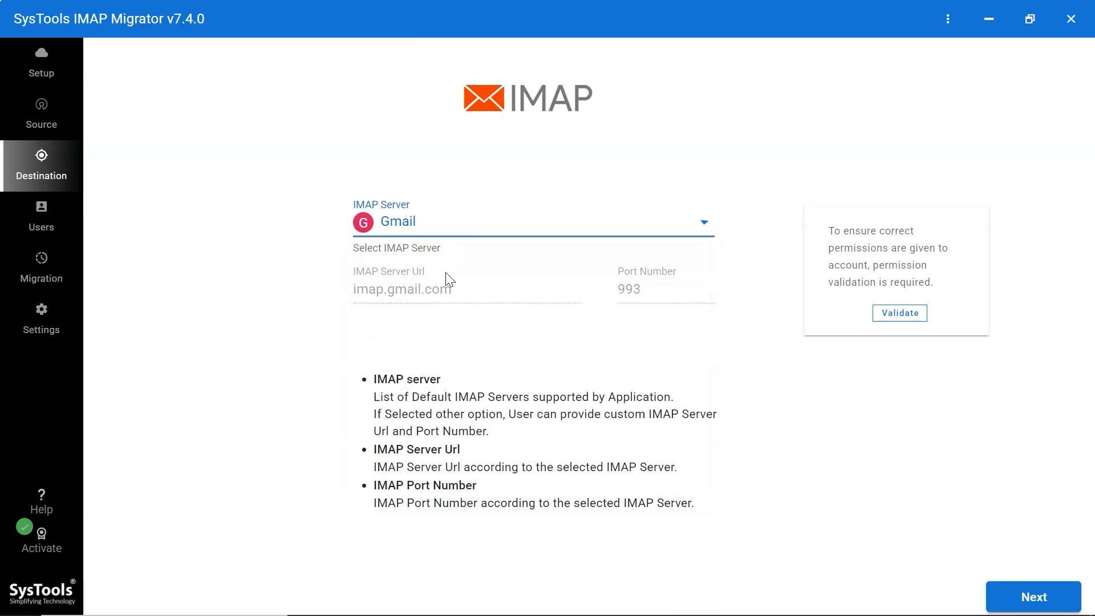
left_click(899, 312)
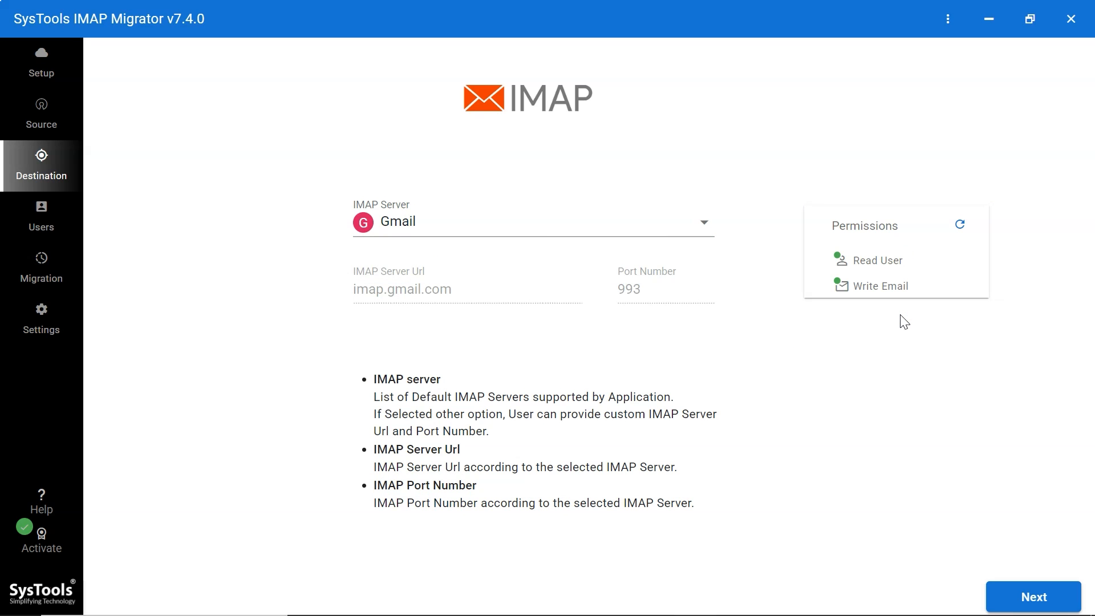
left_click(1030, 596)
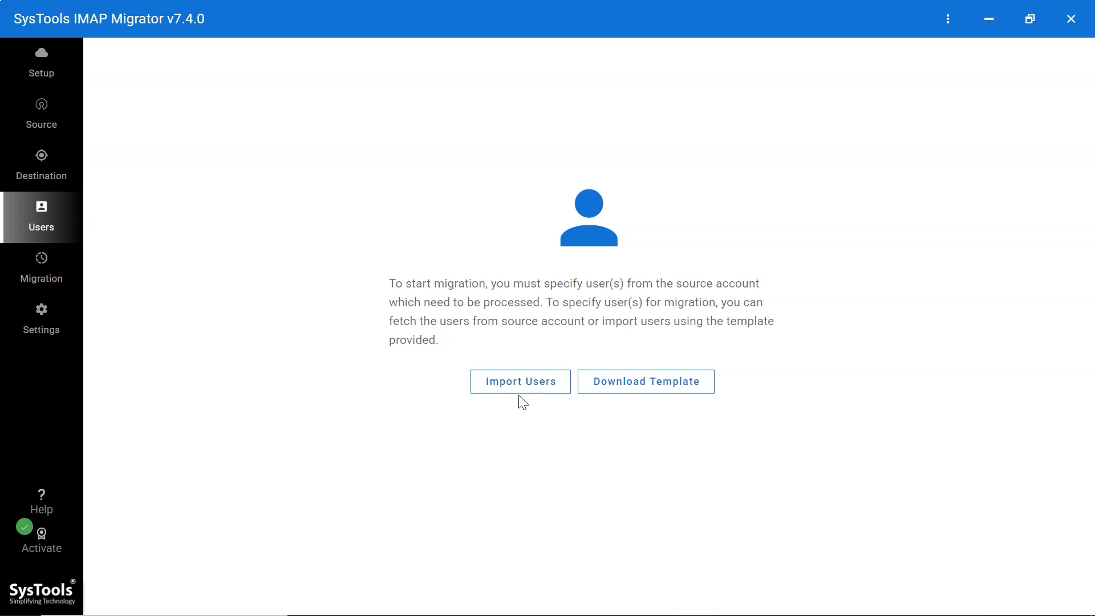
Download the user mapping template and review its source user, source password, destination user, destination password and MarkForExecution columns in Excel
left_click(631, 383)
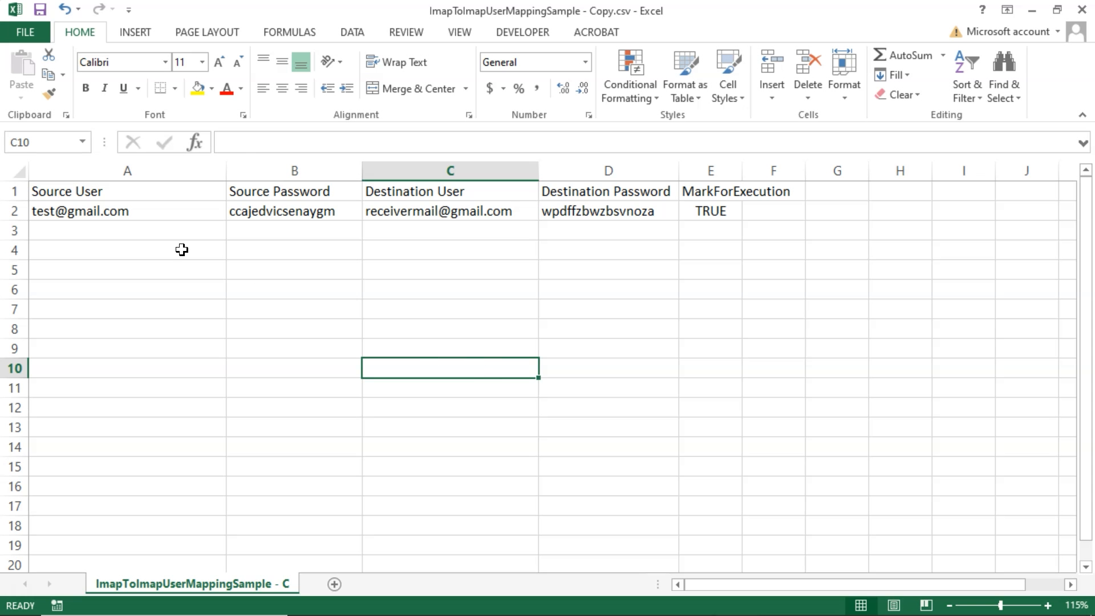
left_click_drag(111, 198, 118, 319)
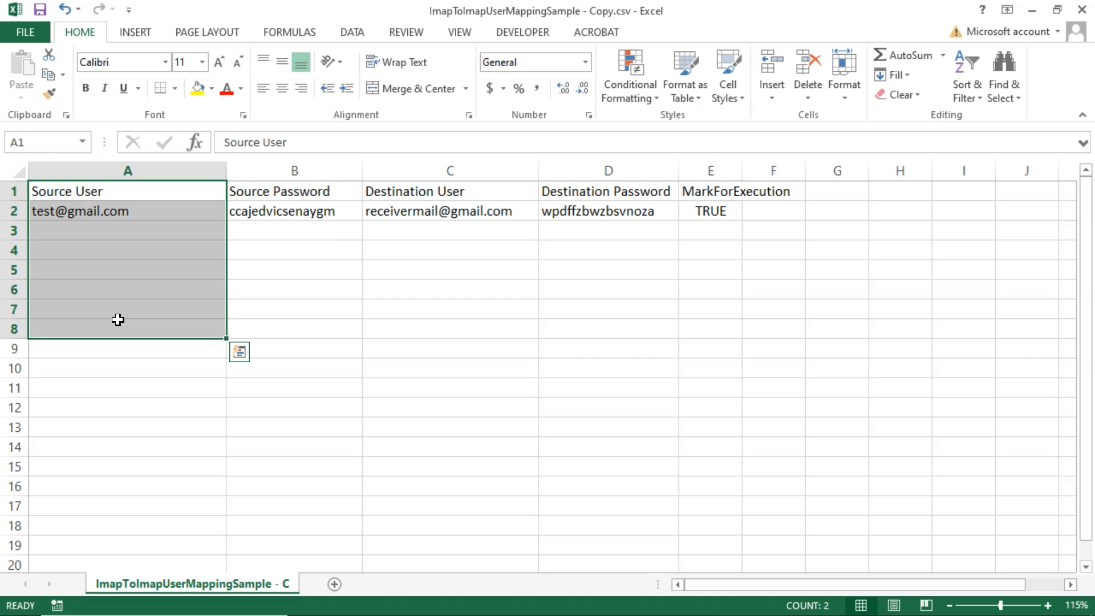
left_click_drag(237, 193, 264, 307)
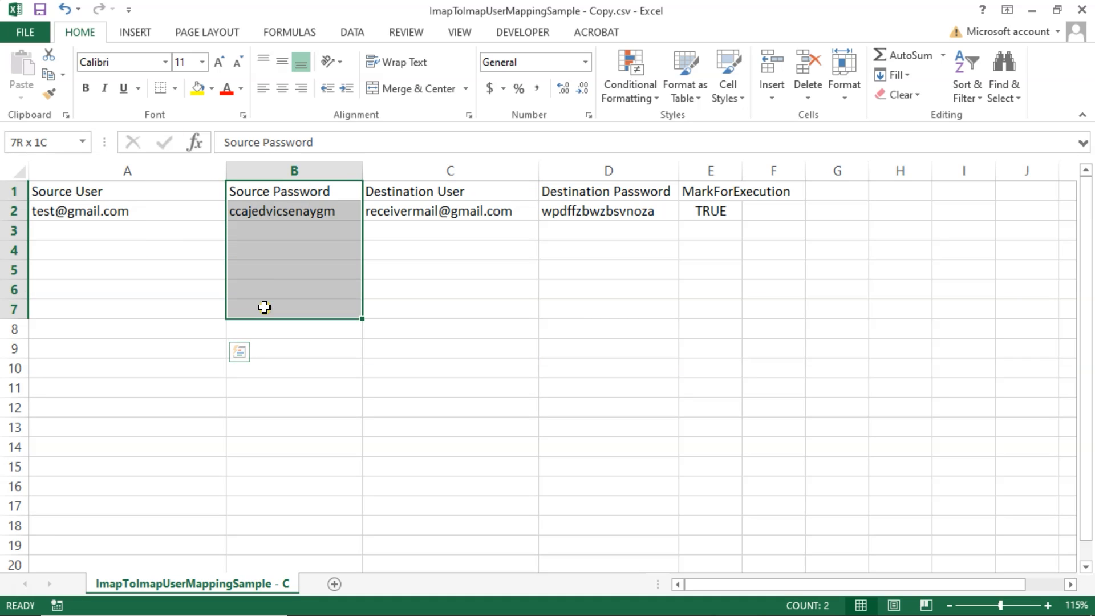
left_click_drag(405, 196, 450, 306)
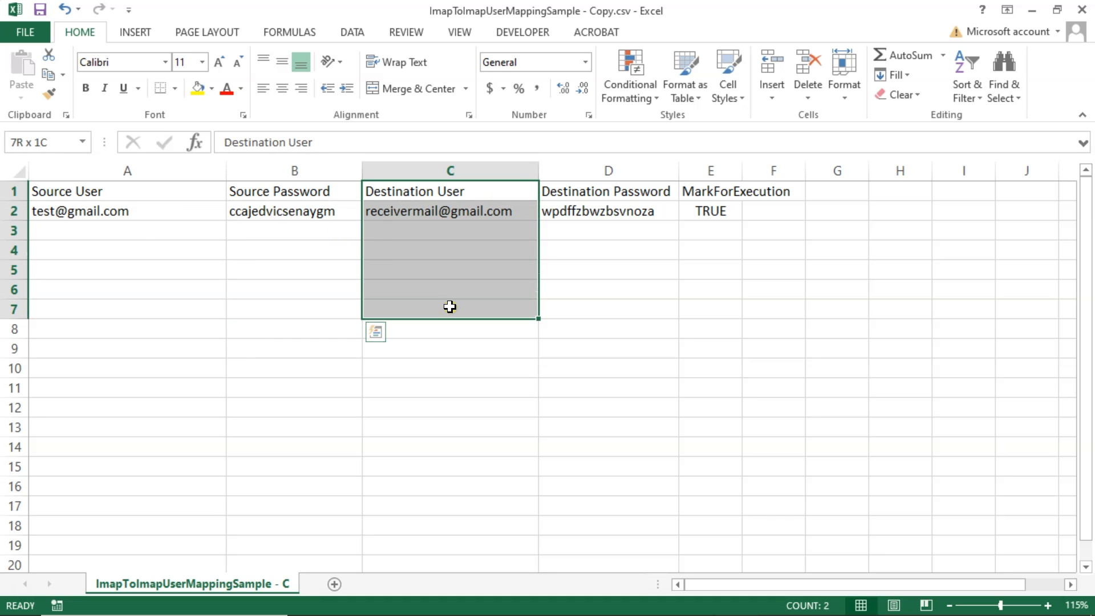
left_click_drag(567, 193, 620, 312)
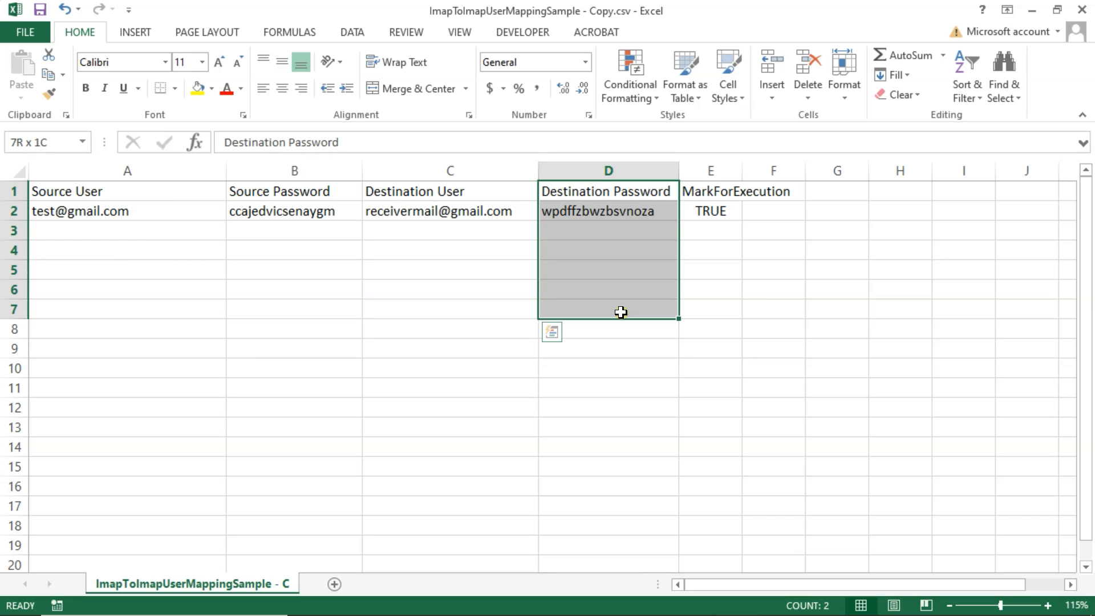
left_click_drag(707, 193, 717, 309)
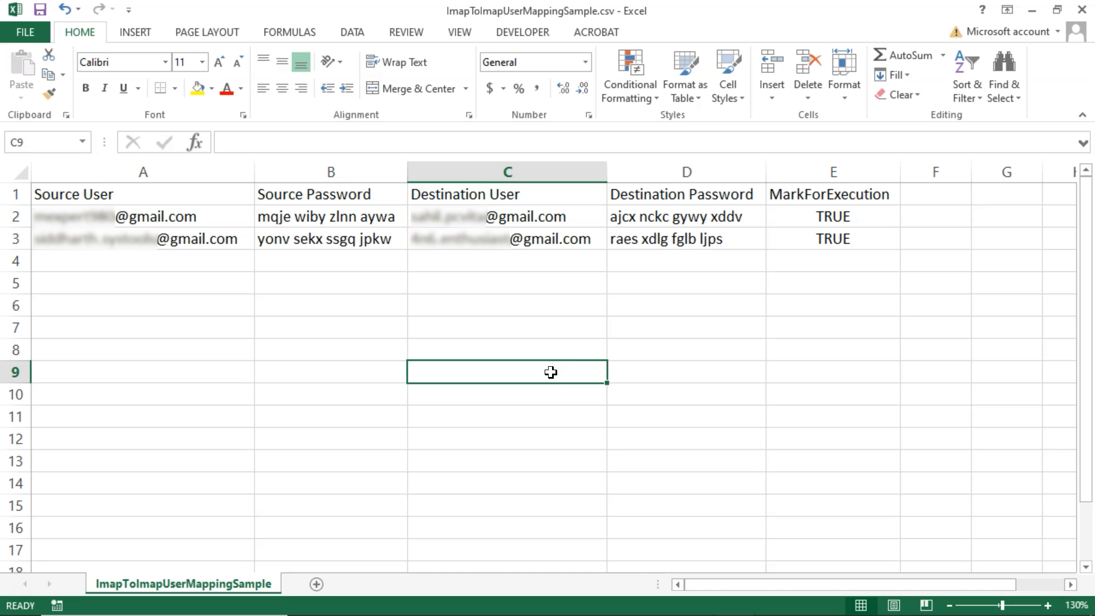
Save the completed ImapToImapUserMappingSample.csv in Excel and import it as the user list in SysTools IMAP Migrator
key("ctrl+s")
left_click(482, 364)
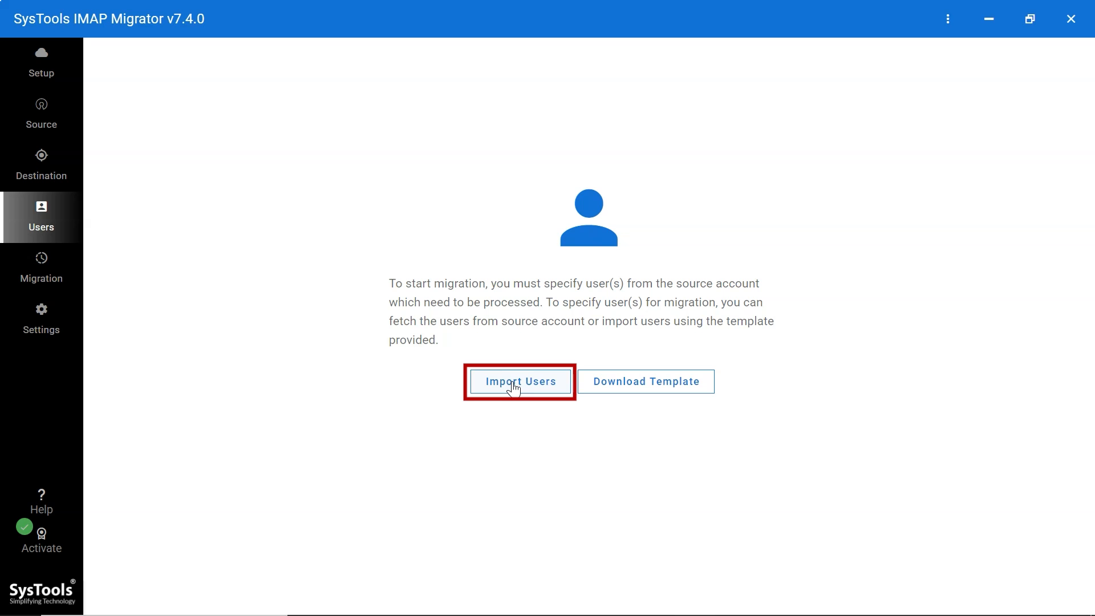
left_click(513, 385)
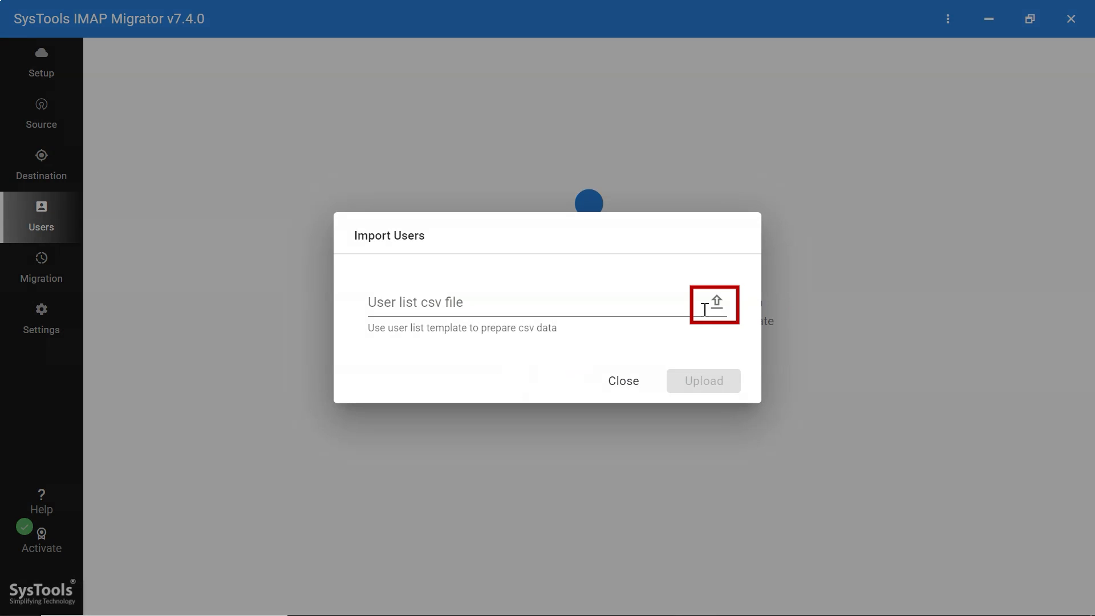
left_click(714, 303)
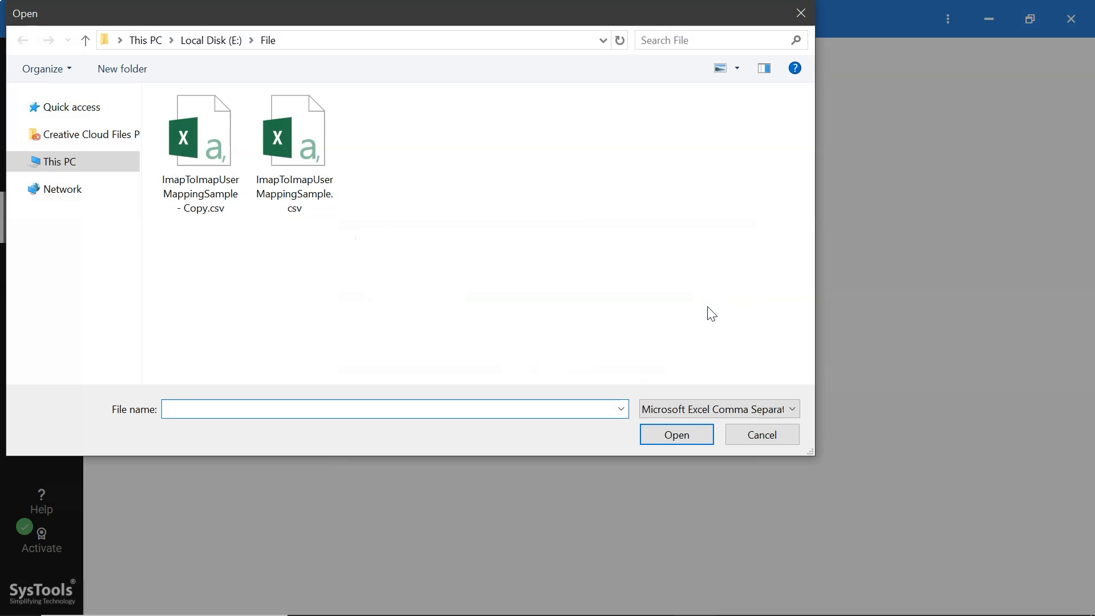
left_click(298, 158)
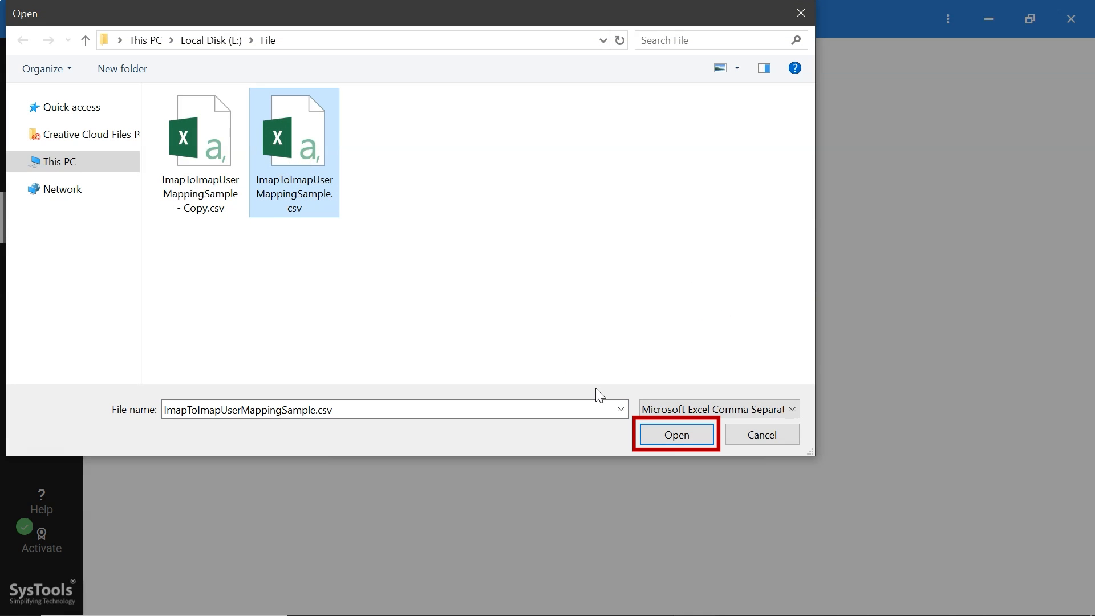
left_click(671, 437)
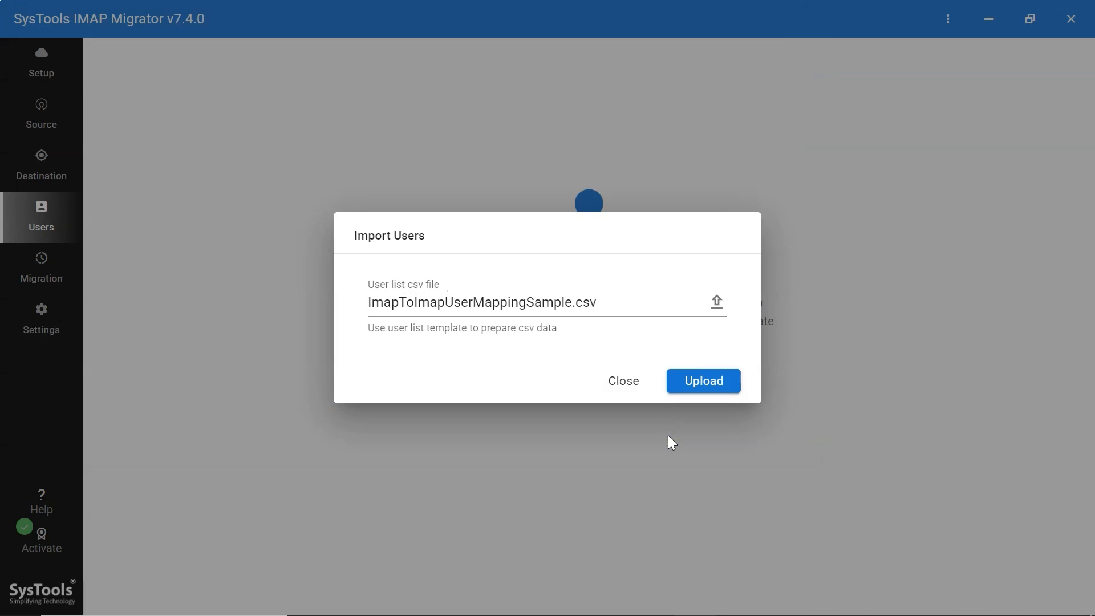
left_click(702, 381)
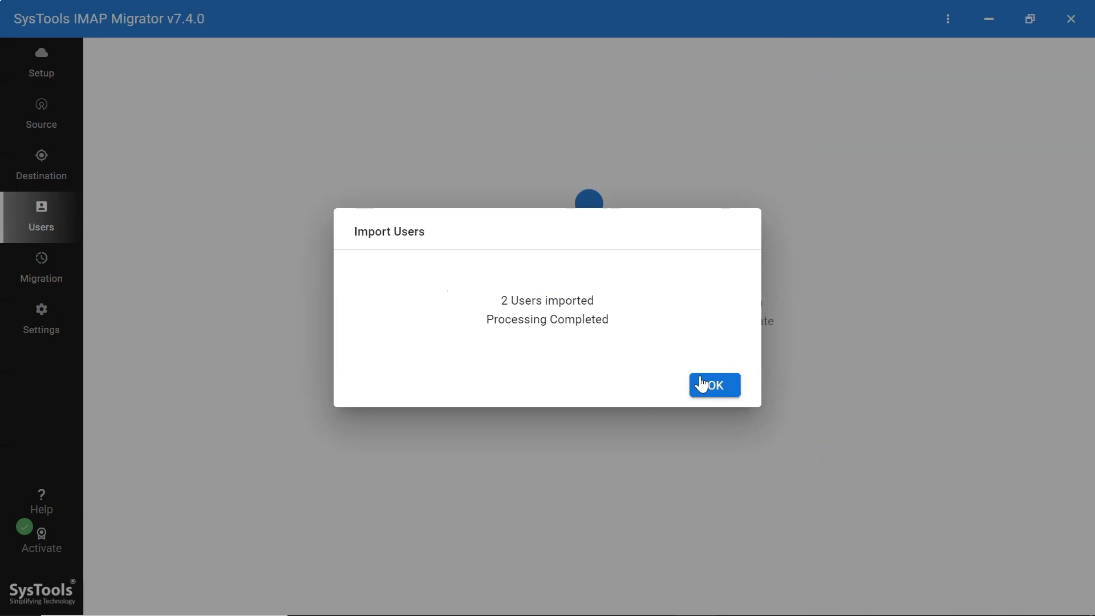
left_click(701, 384)
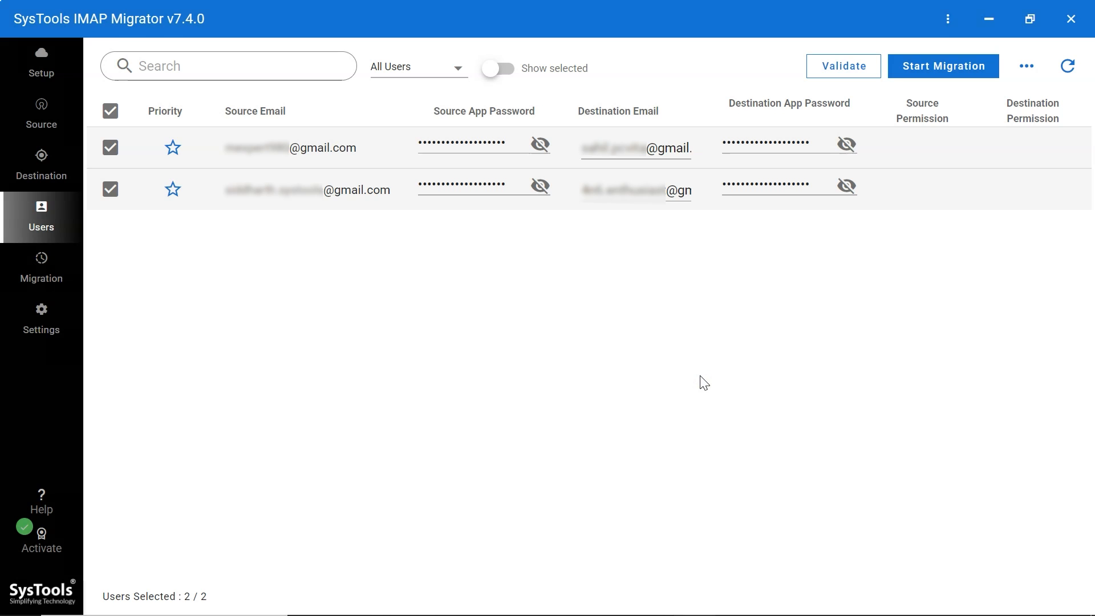
Validate the source and destination permissions of all imported users
left_click(836, 67)
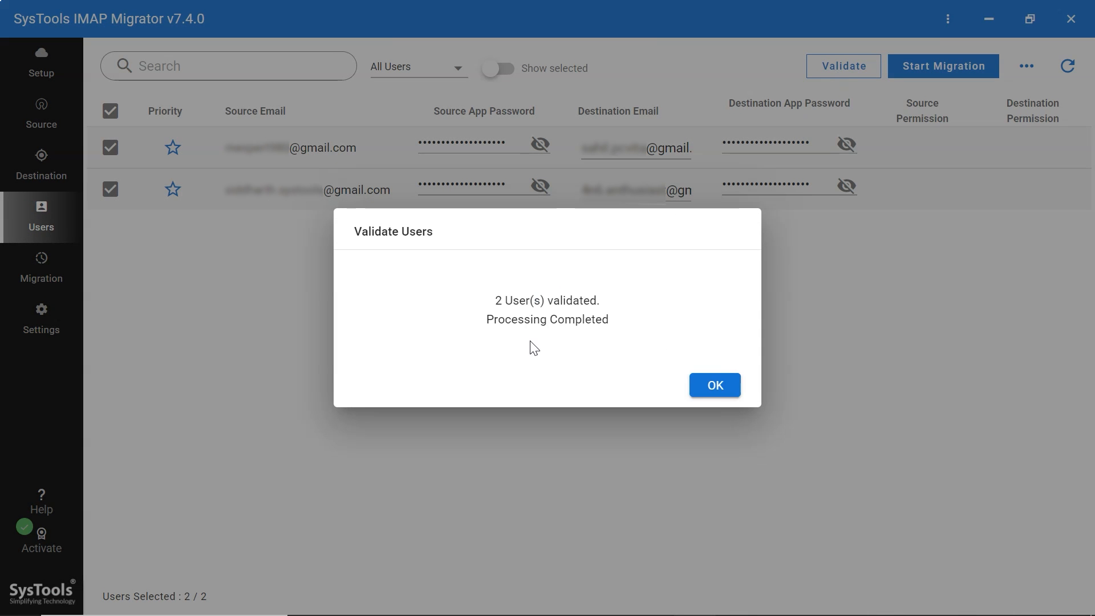
left_click(707, 387)
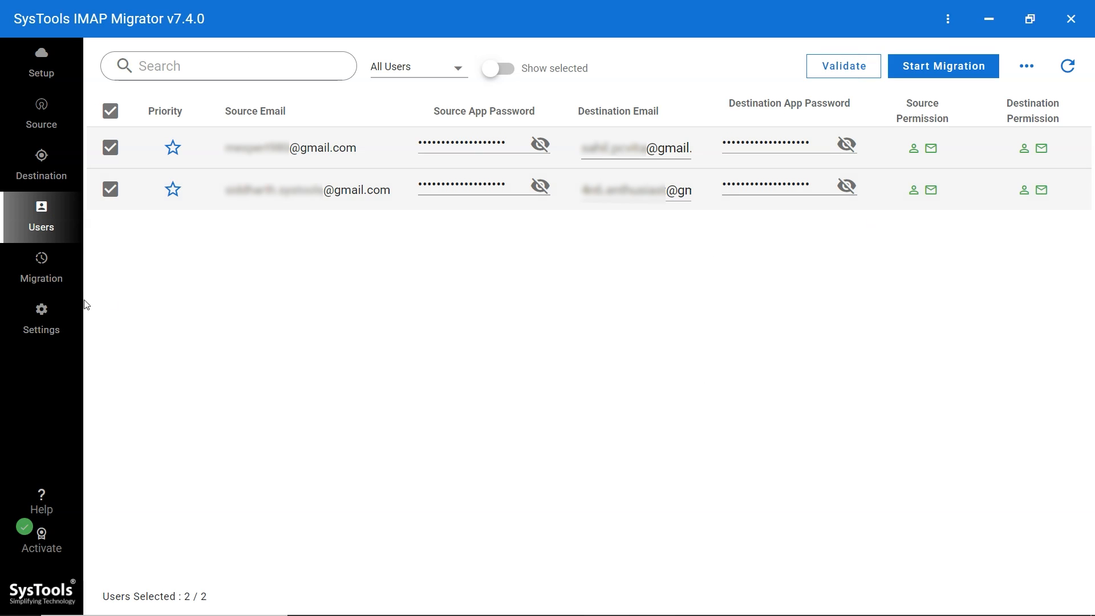
Lower the number of concurrent users processed per account to 5 and restore it to 10
left_click(43, 310)
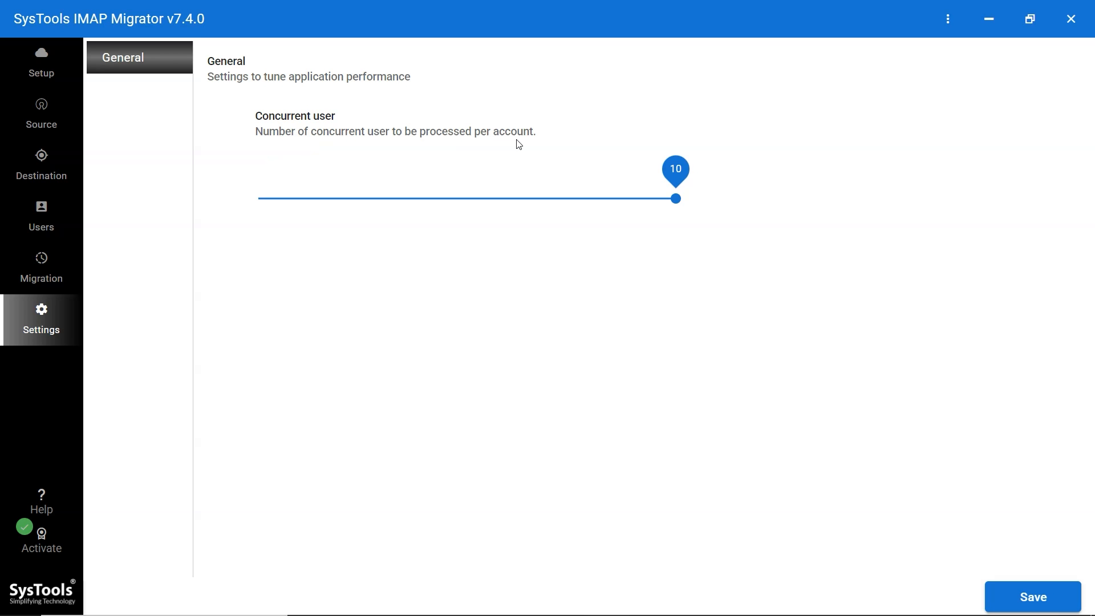
left_click_drag(676, 198, 465, 181)
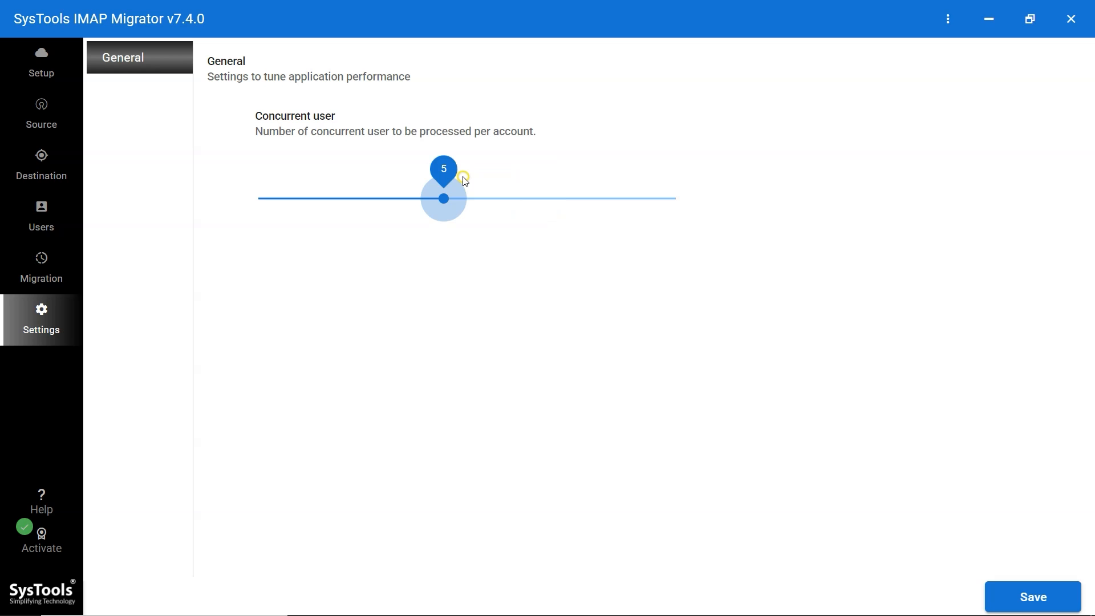
left_click_drag(449, 171, 707, 183)
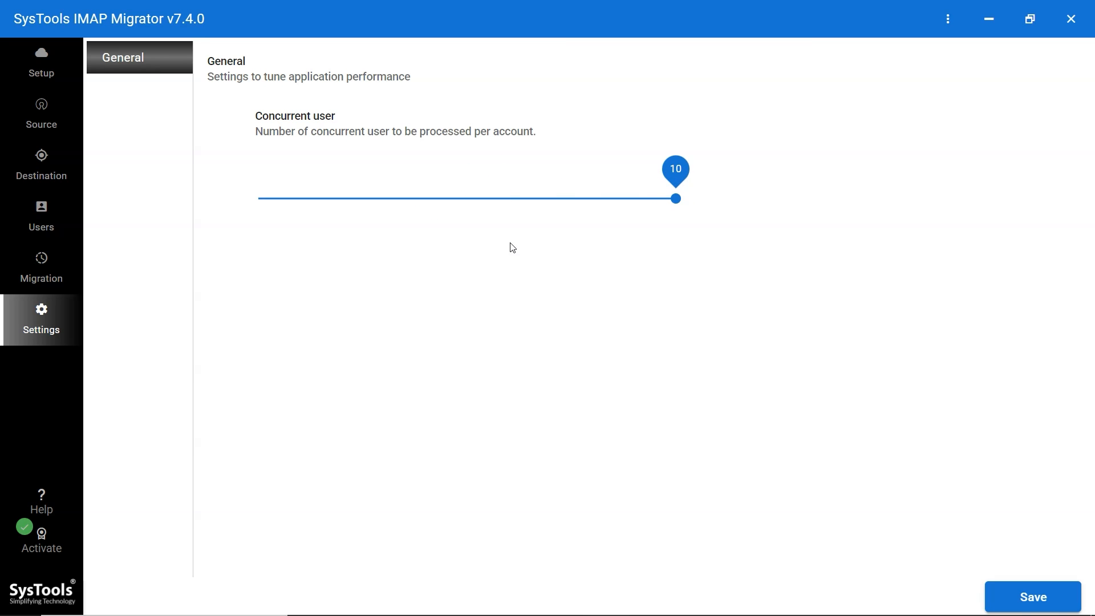
Return to the user list and review the options for filtering users by permission status
left_click(42, 211)
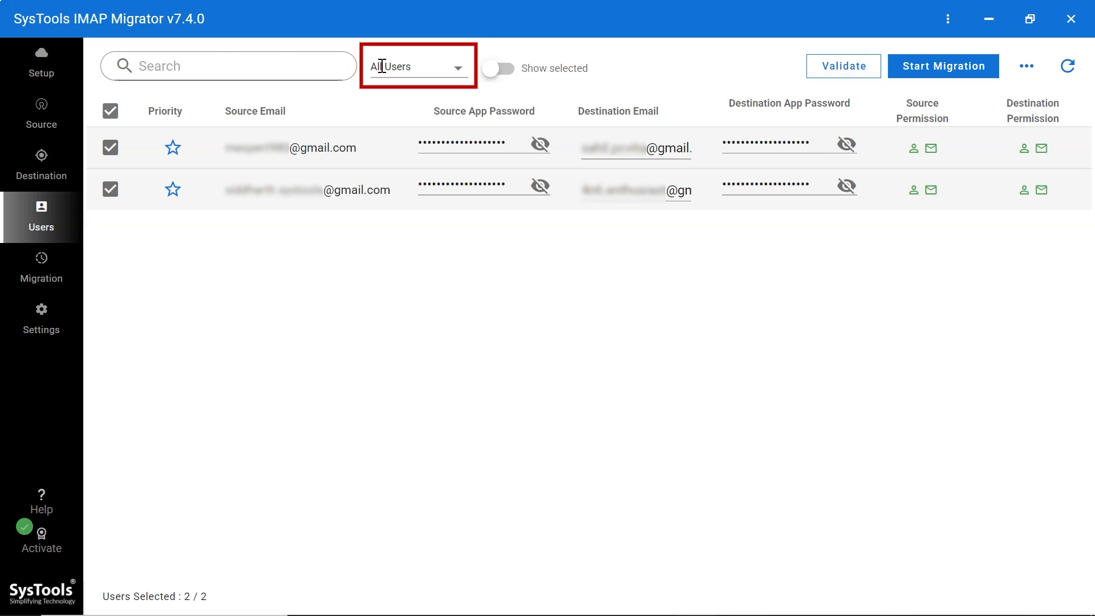
left_click(462, 66)
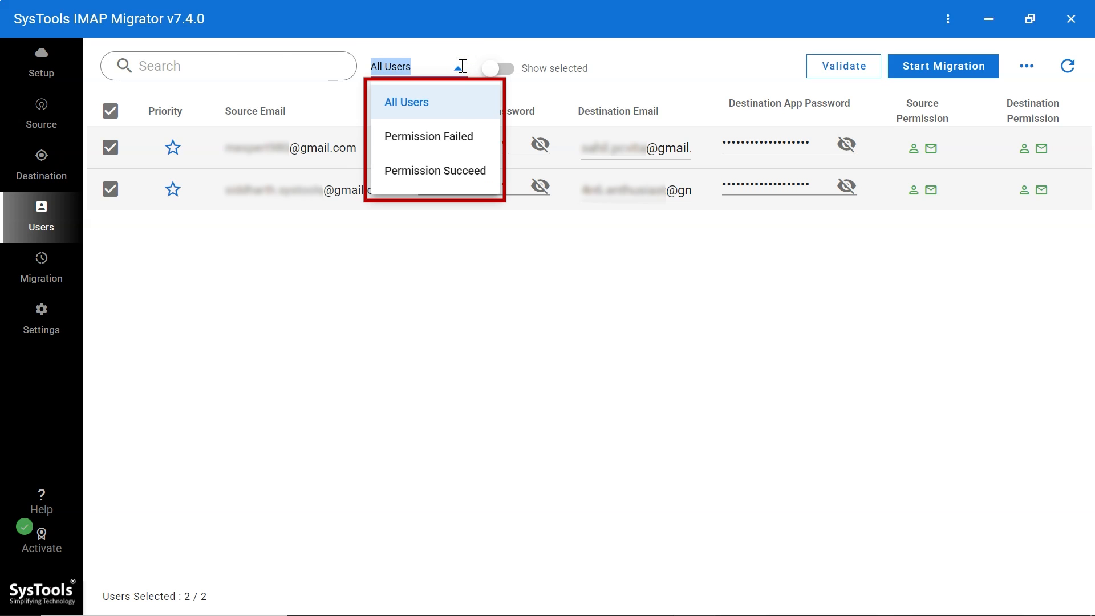
left_click(462, 67)
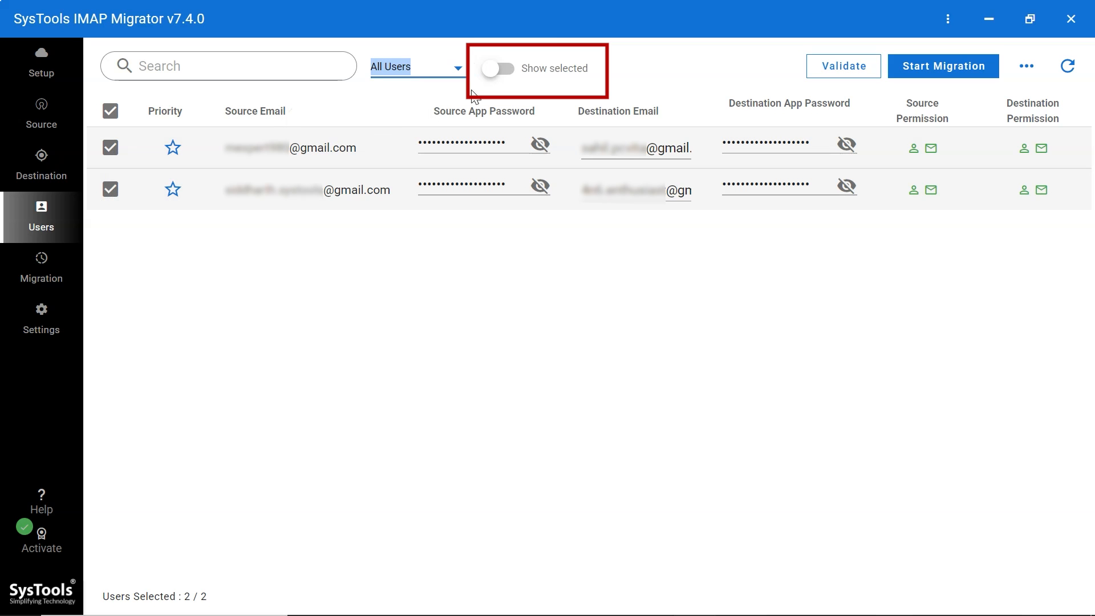
Deselect the second user, limit the list to selected users and show the full list again
left_click(505, 69)
left_click(505, 69)
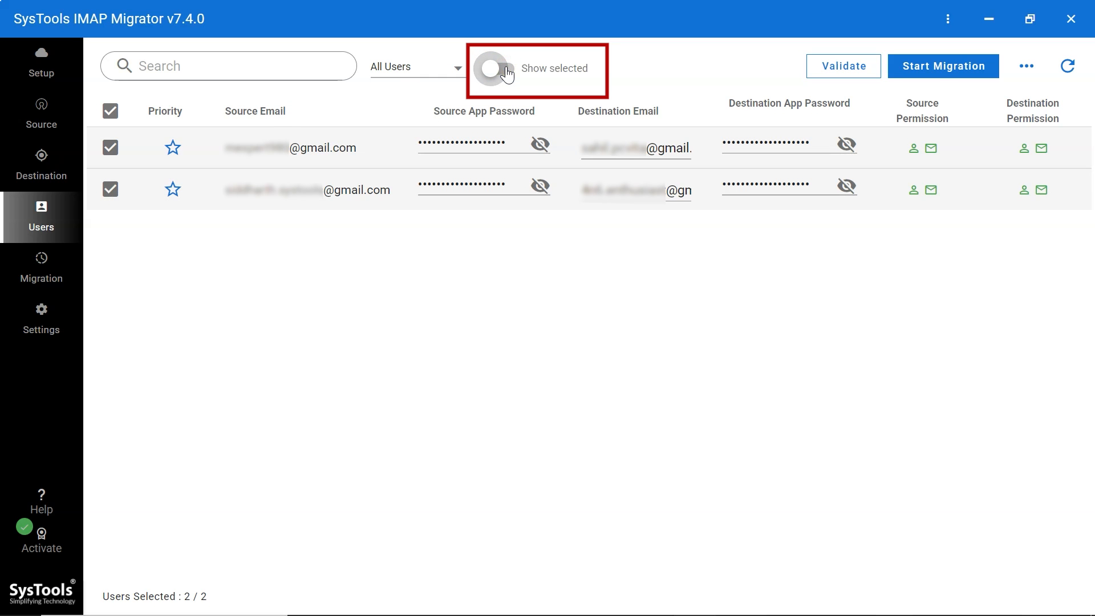
left_click(109, 191)
left_click(503, 71)
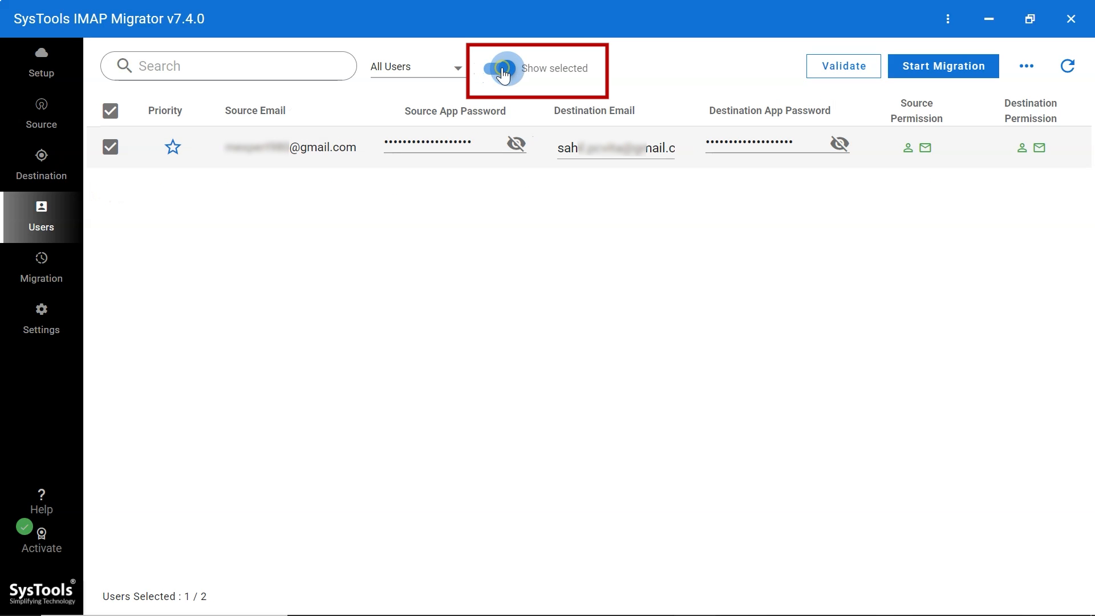
left_click(505, 70)
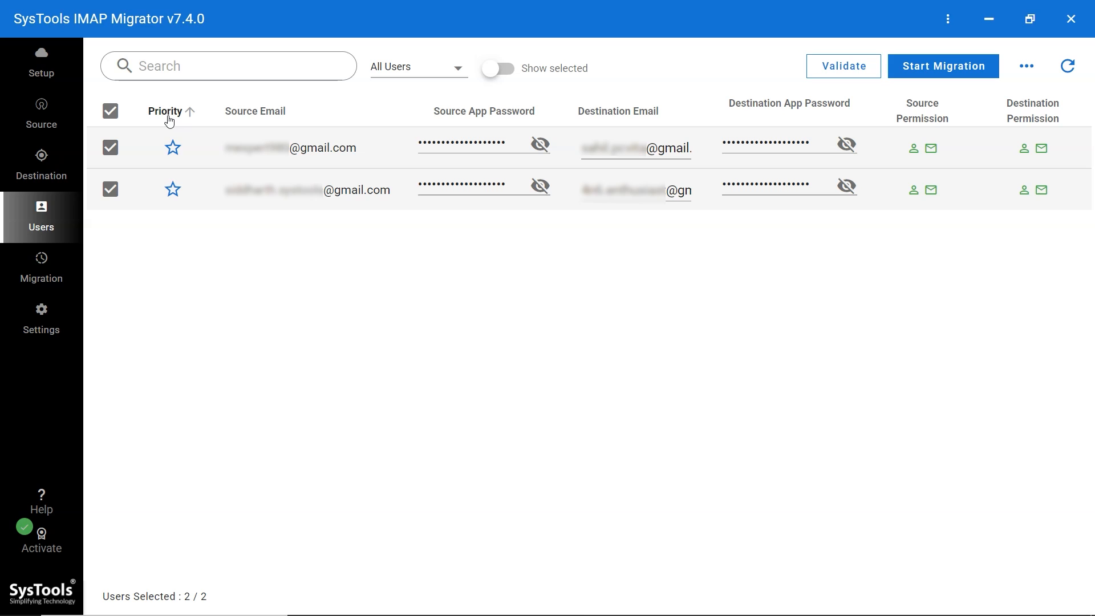
Toggle the first user's priority on and off and inspect the source and destination app password fields of both users
left_click(172, 153)
left_click(173, 153)
left_click(472, 146)
left_click_drag(455, 144, 504, 142)
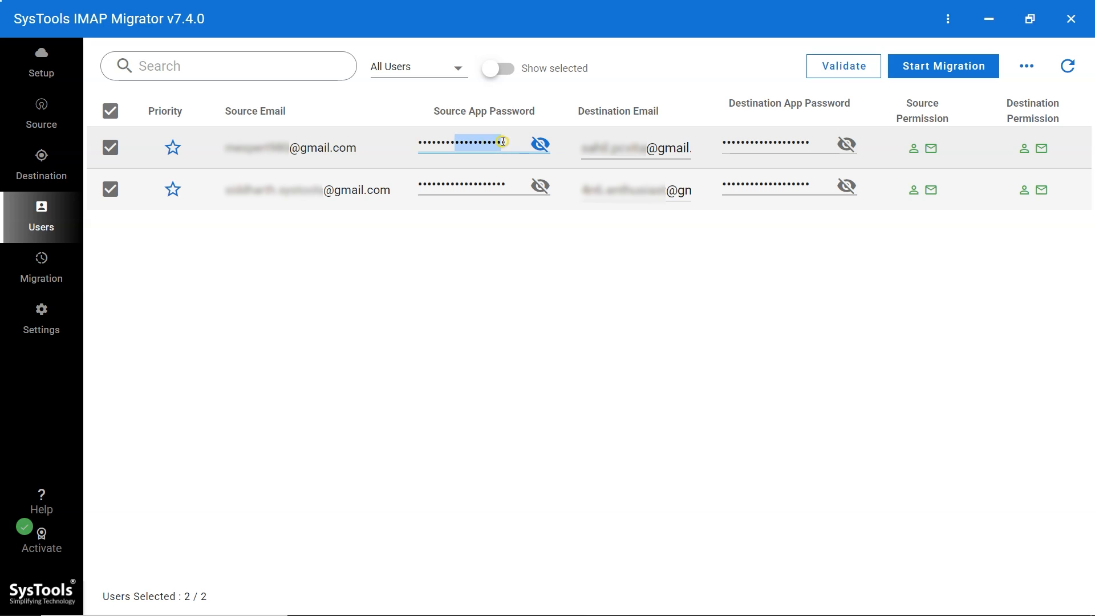
left_click(502, 142)
left_click(489, 185)
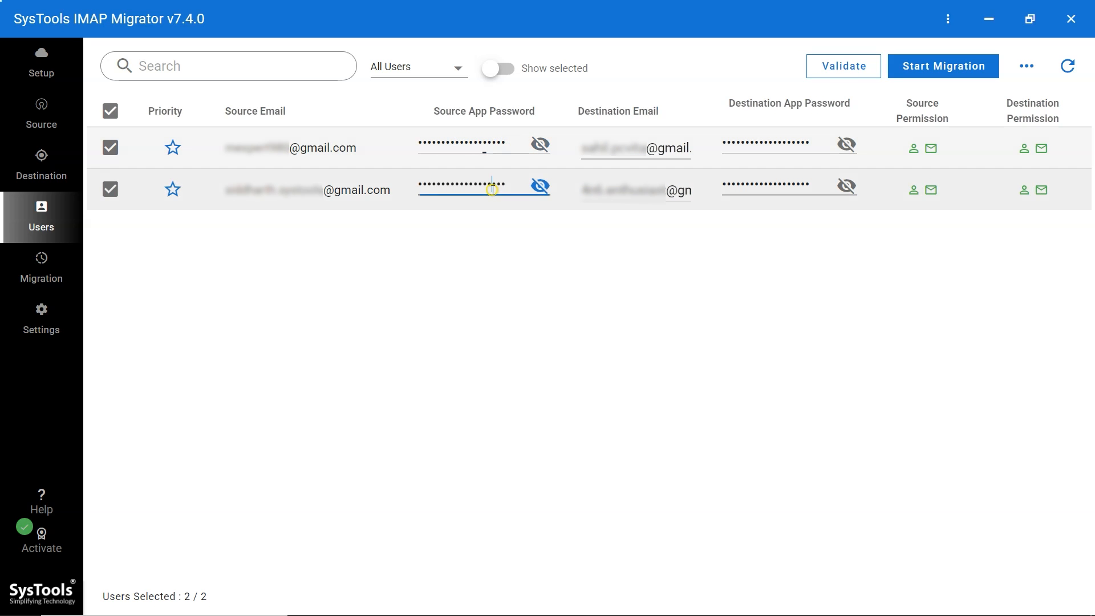
left_click(781, 141)
left_click(778, 186)
left_click(669, 345)
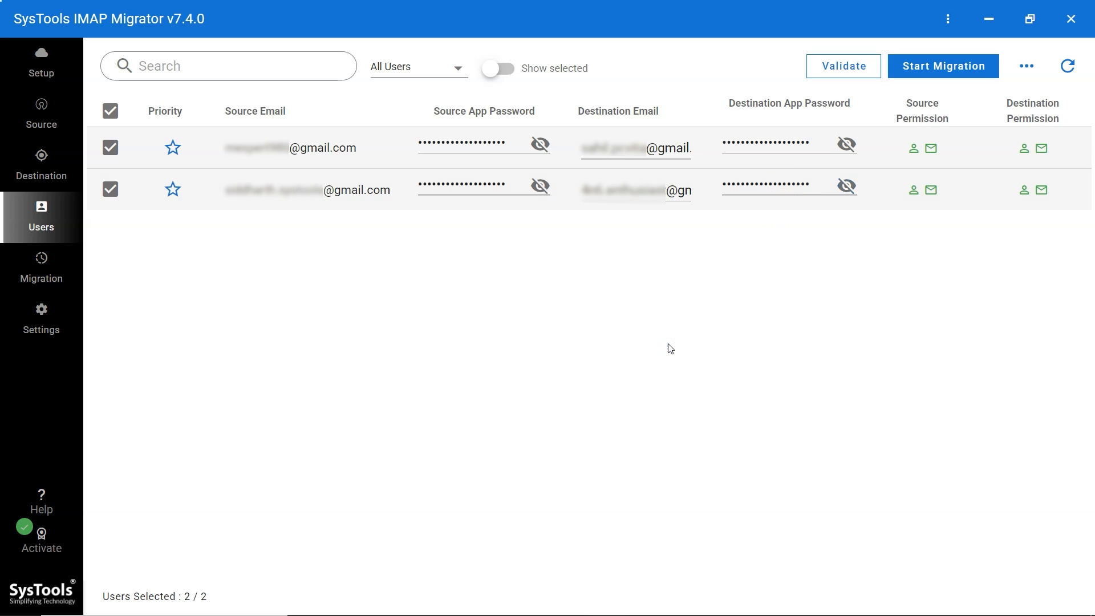
Start the migration for both selected users and acknowledge the start confirmation
left_click(946, 68)
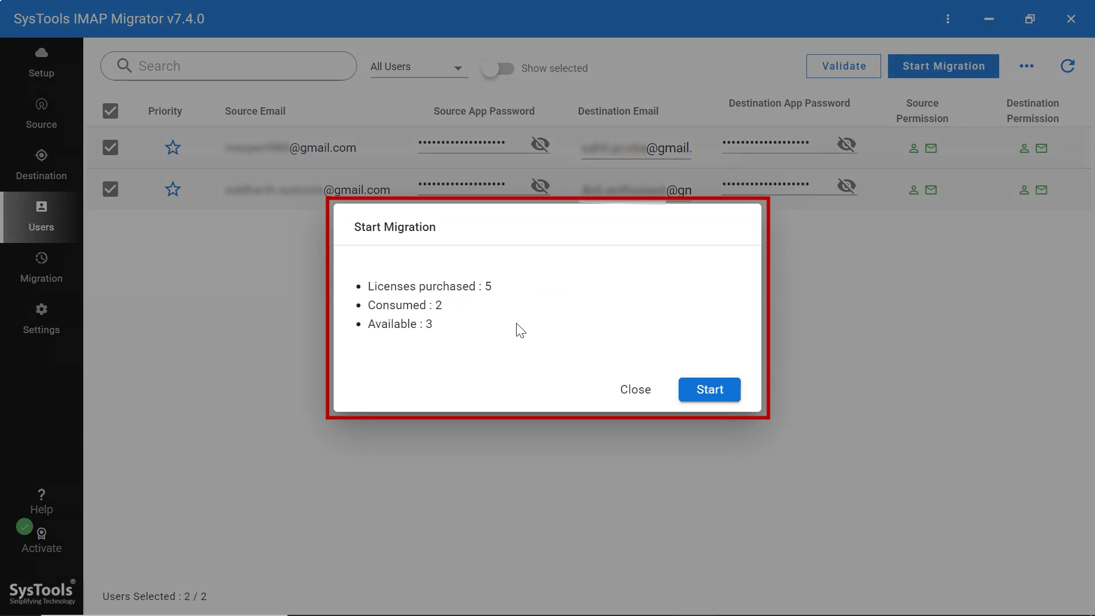
left_click(710, 390)
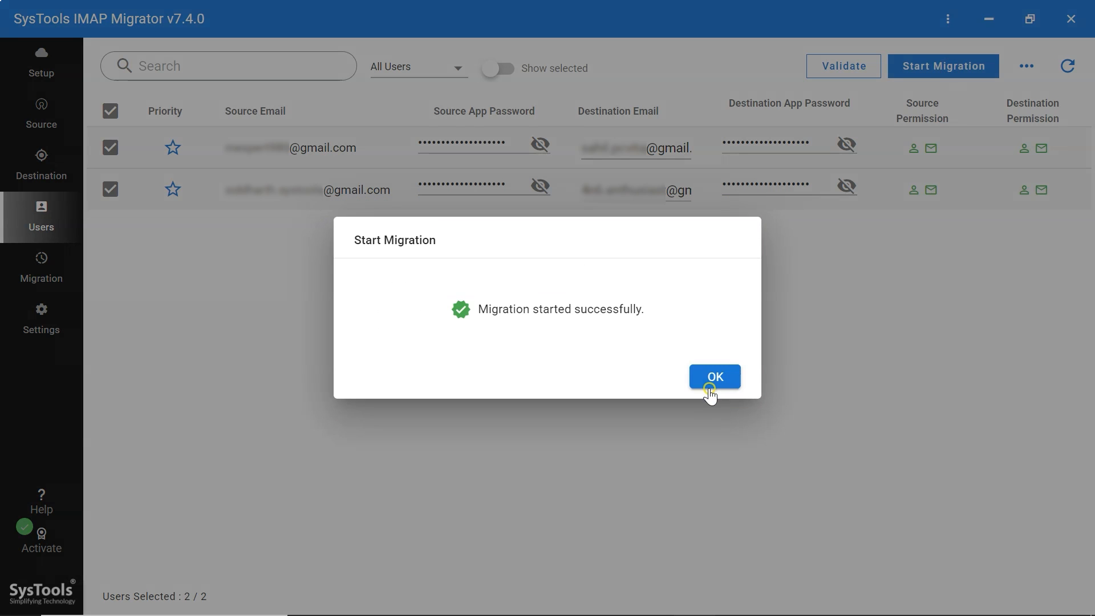
left_click(715, 376)
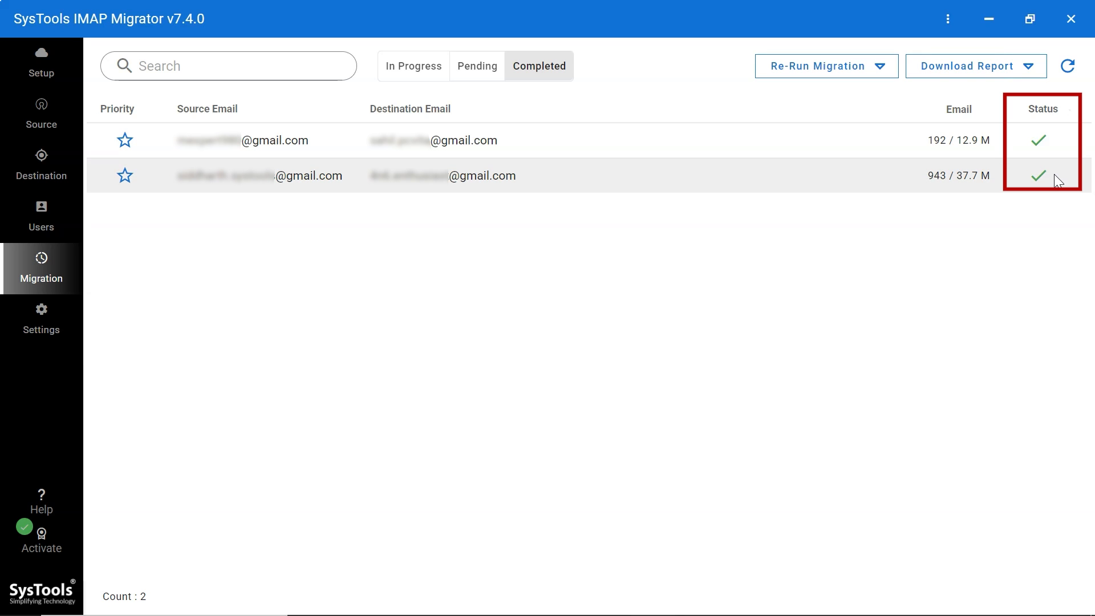
Review the in-progress, pending and completed migration lists and the available re-run options
left_click(404, 75)
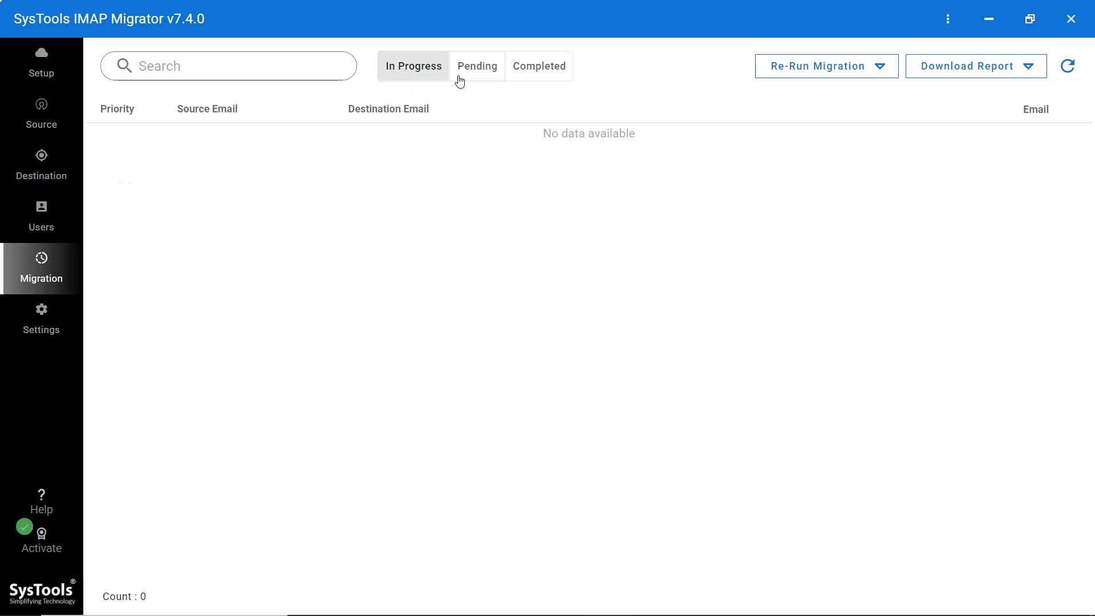
left_click(478, 77)
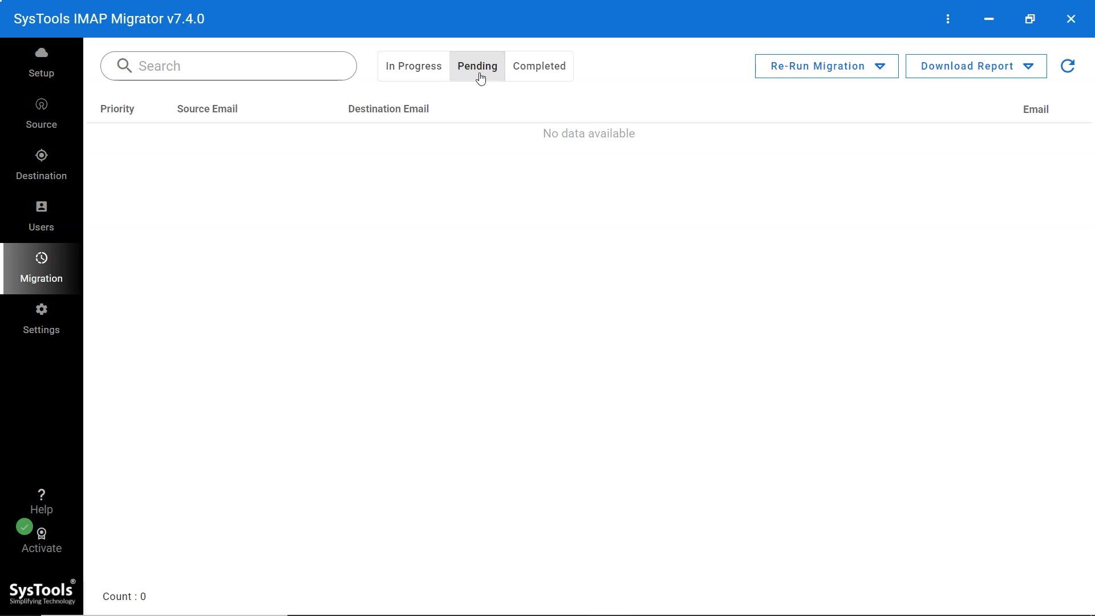
left_click(533, 77)
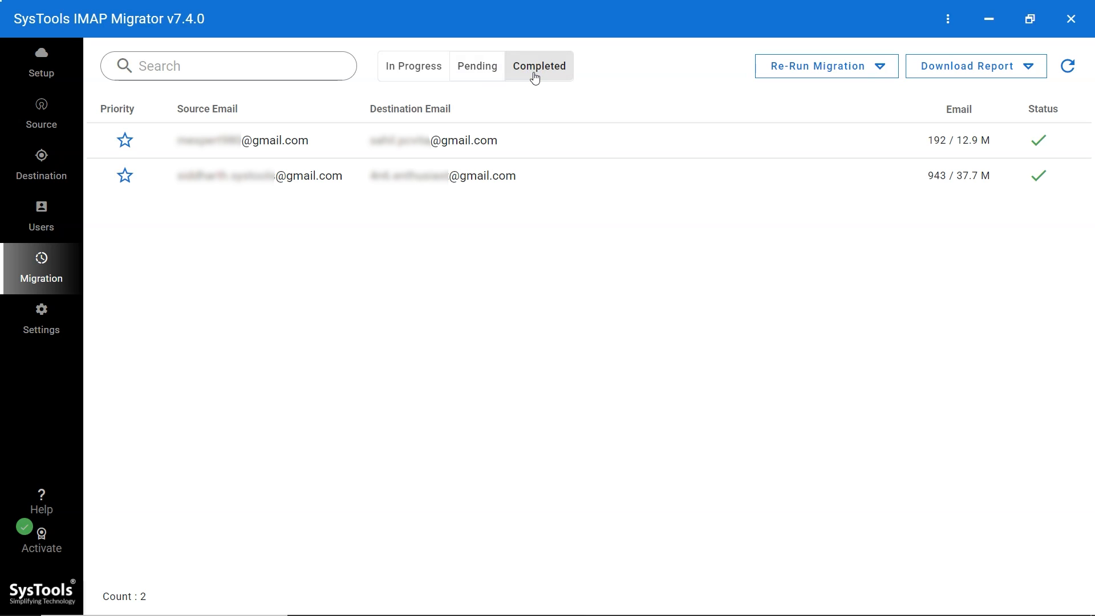
left_click(880, 67)
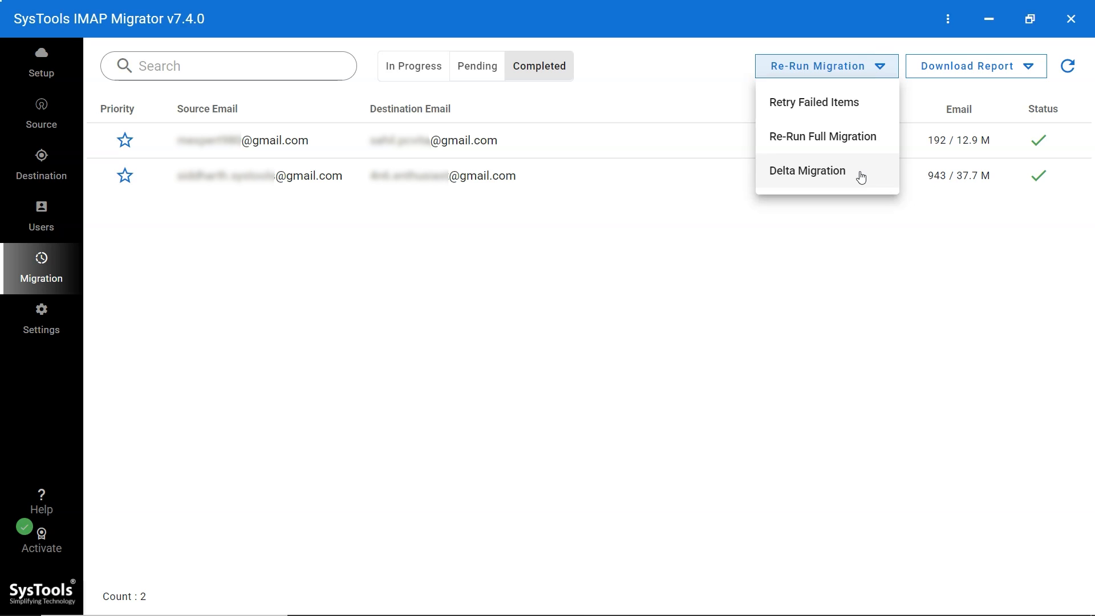
Save the migration summary report as IMAPMigrator-Summary-Report-6_18_2025 5_34_50 PM.csv in E:\File and open it
left_click(1029, 67)
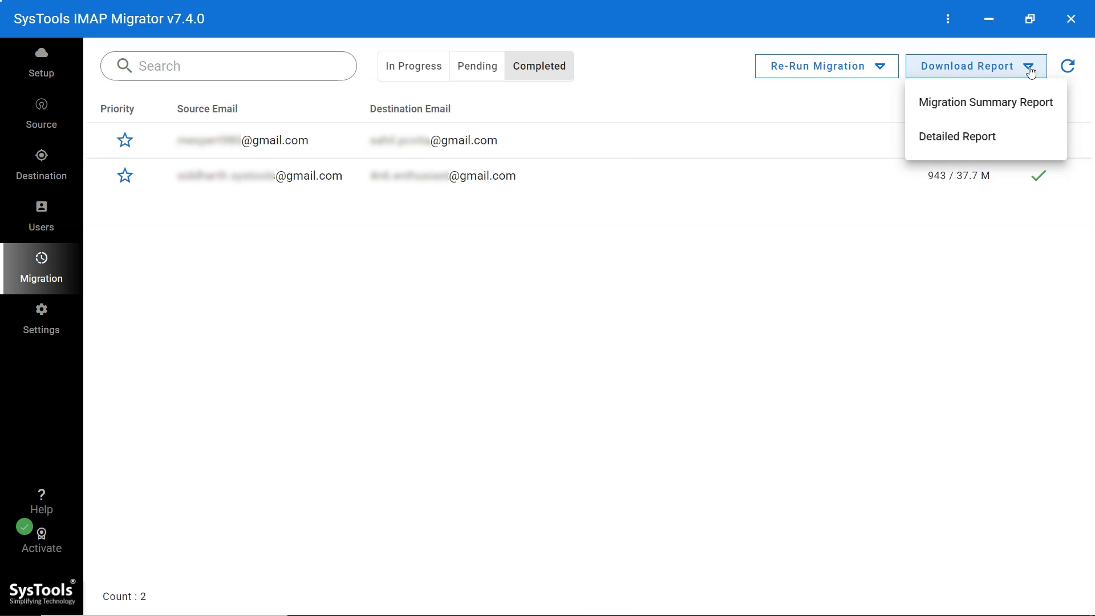
left_click(1033, 108)
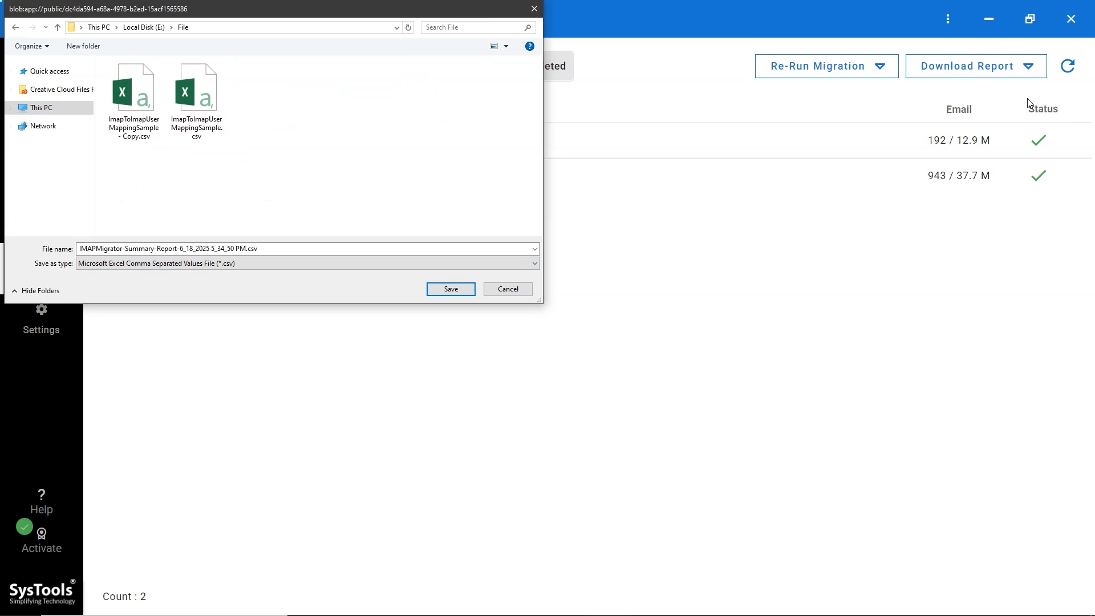
left_click(451, 289)
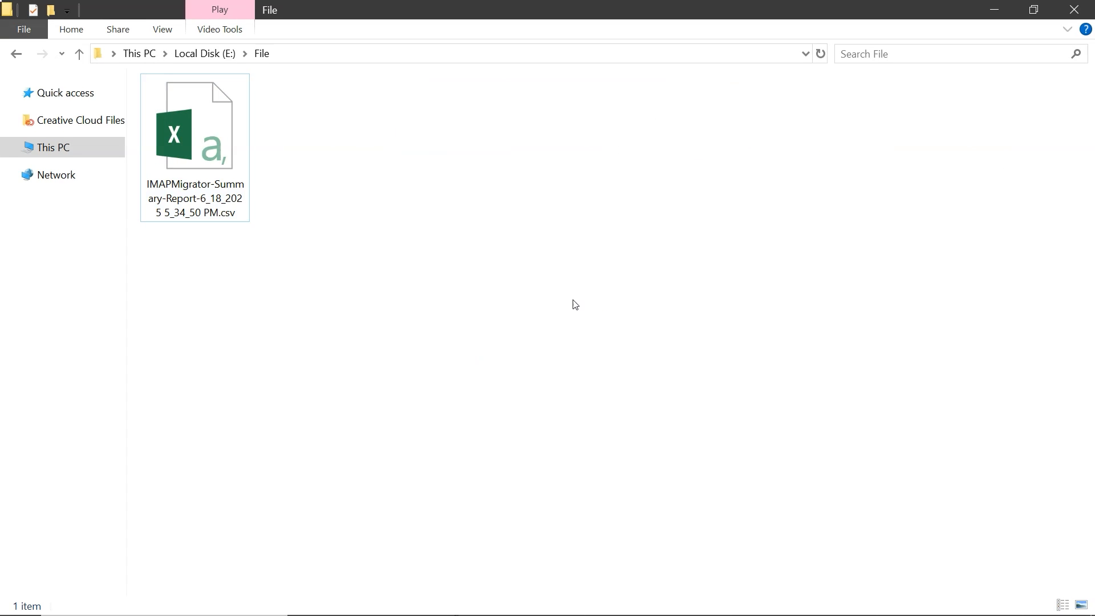
double_click(227, 149)
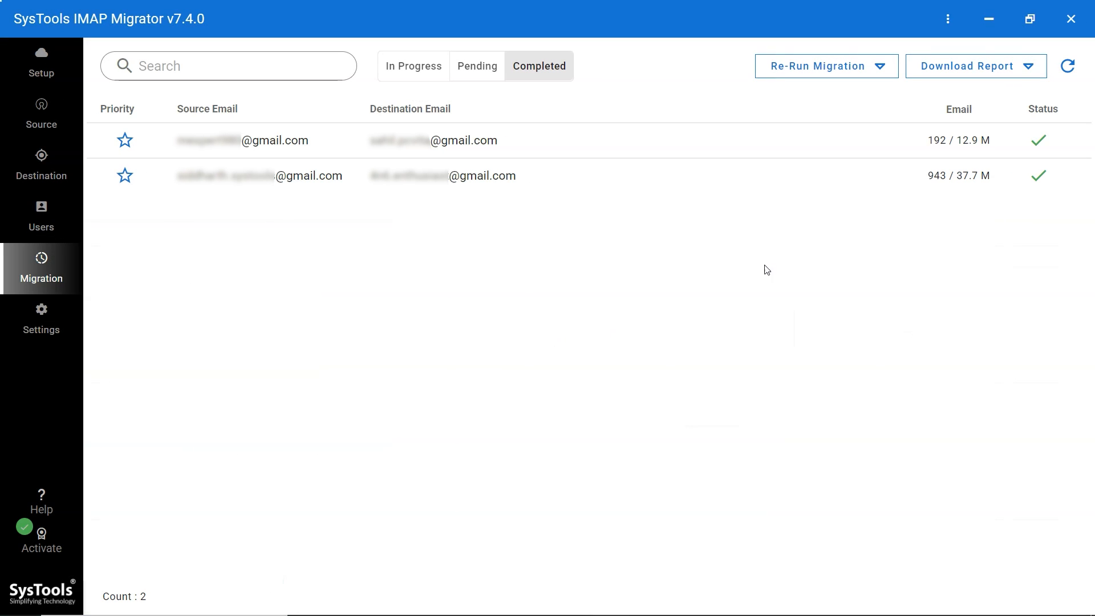
left_click(1027, 78)
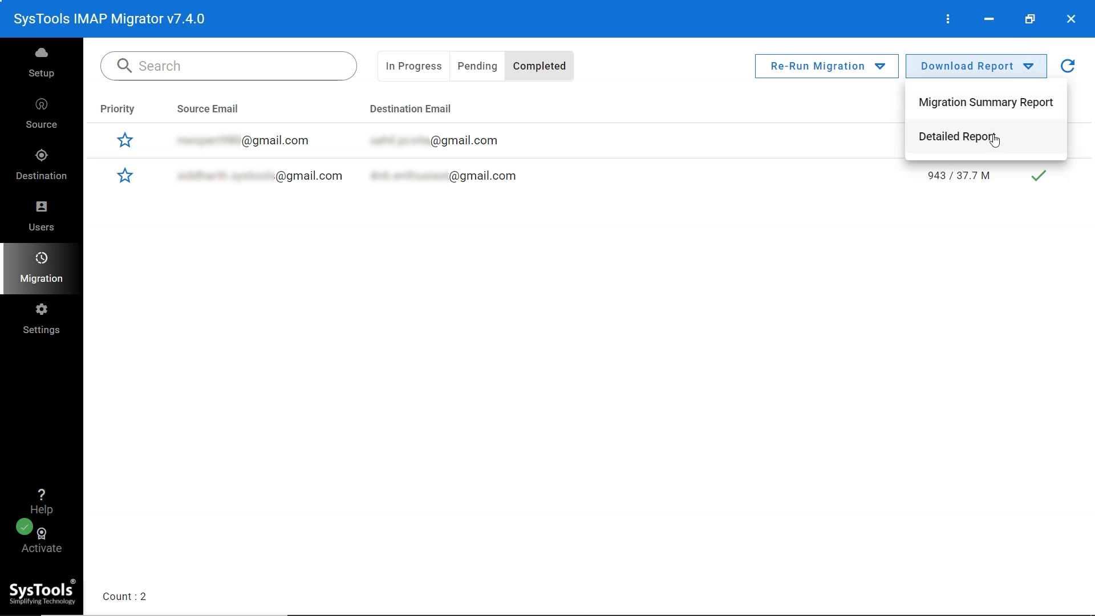
left_click(1009, 136)
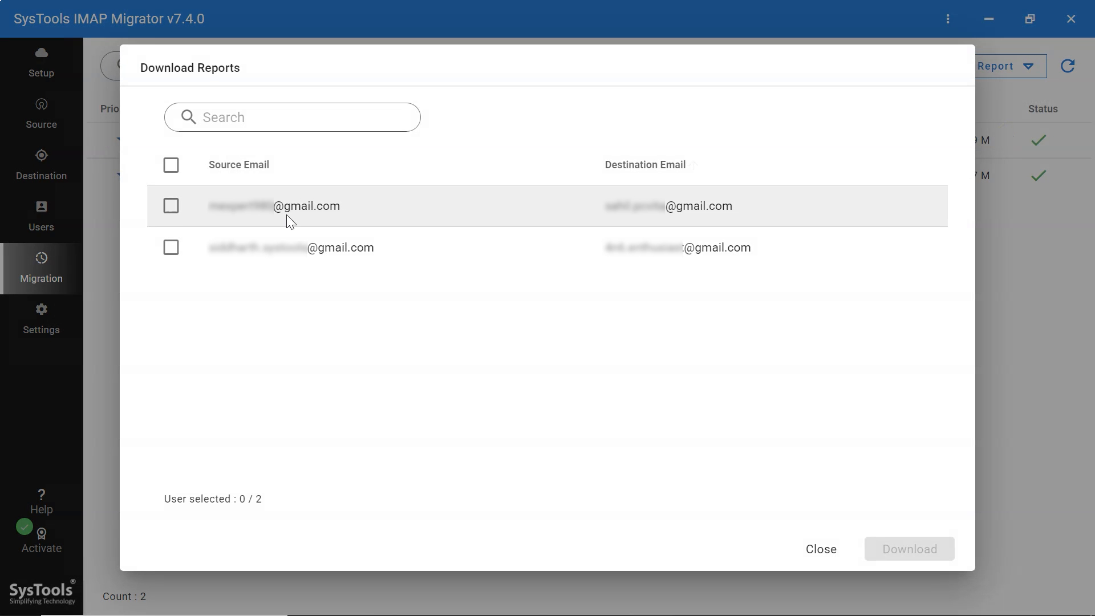
left_click(170, 209)
left_click(171, 248)
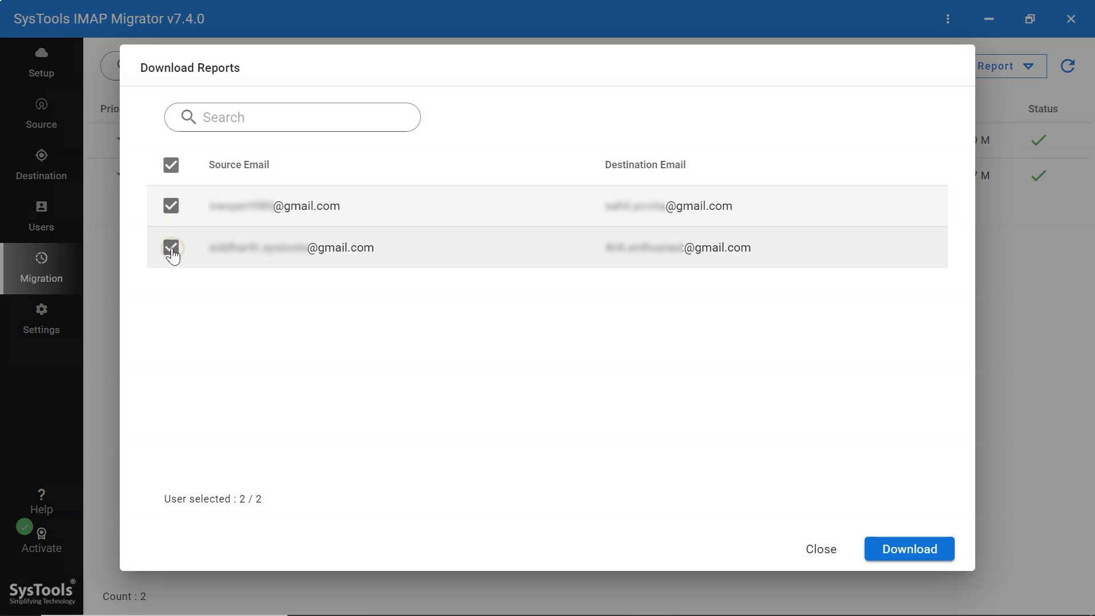
left_click(904, 546)
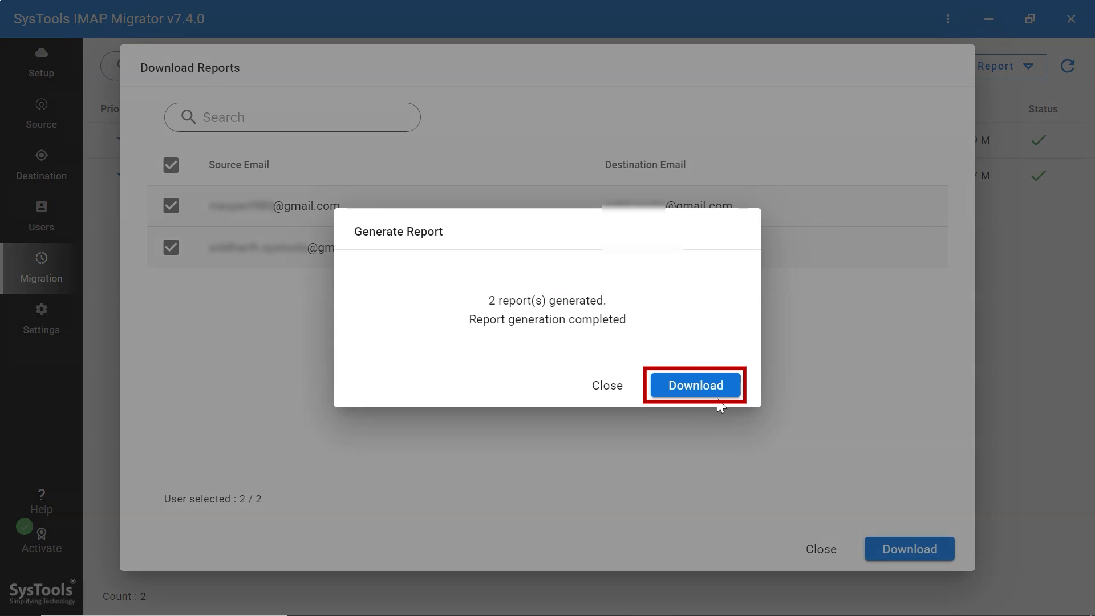
left_click(694, 380)
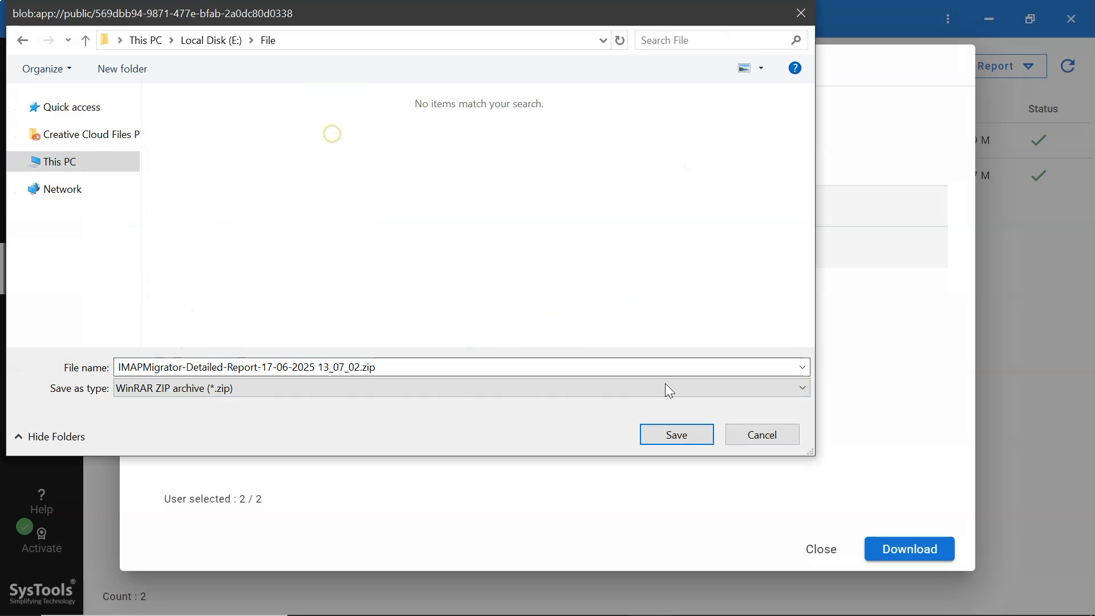
left_click(683, 433)
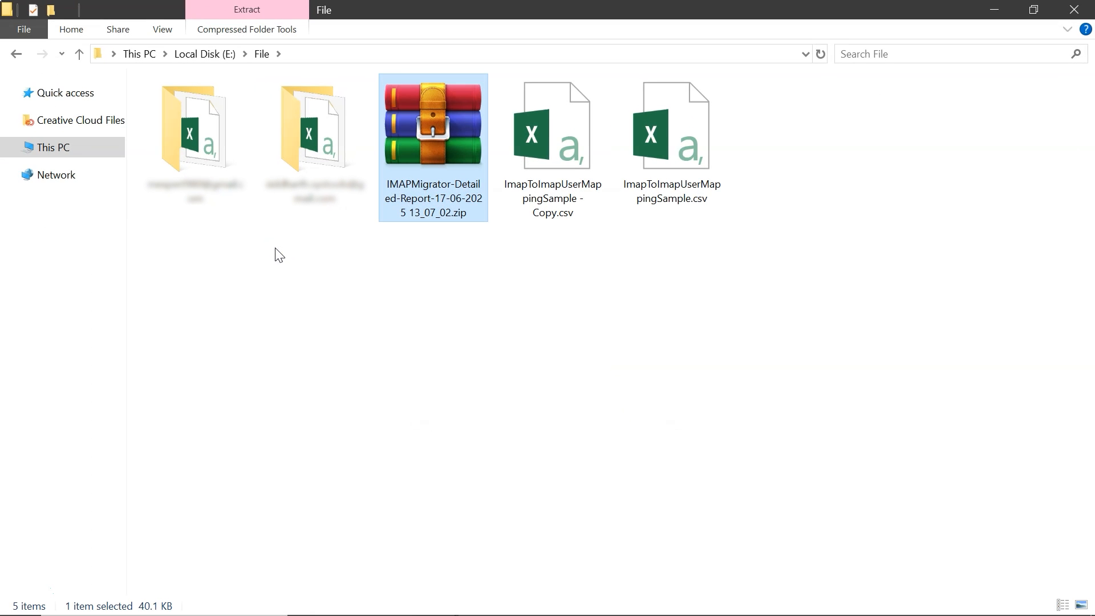
Open Email-Detailed-Summary-Report.csv from the first user's extracted report folder in Excel and examine the status of each email
left_click(276, 251)
double_click(194, 130)
double_click(199, 111)
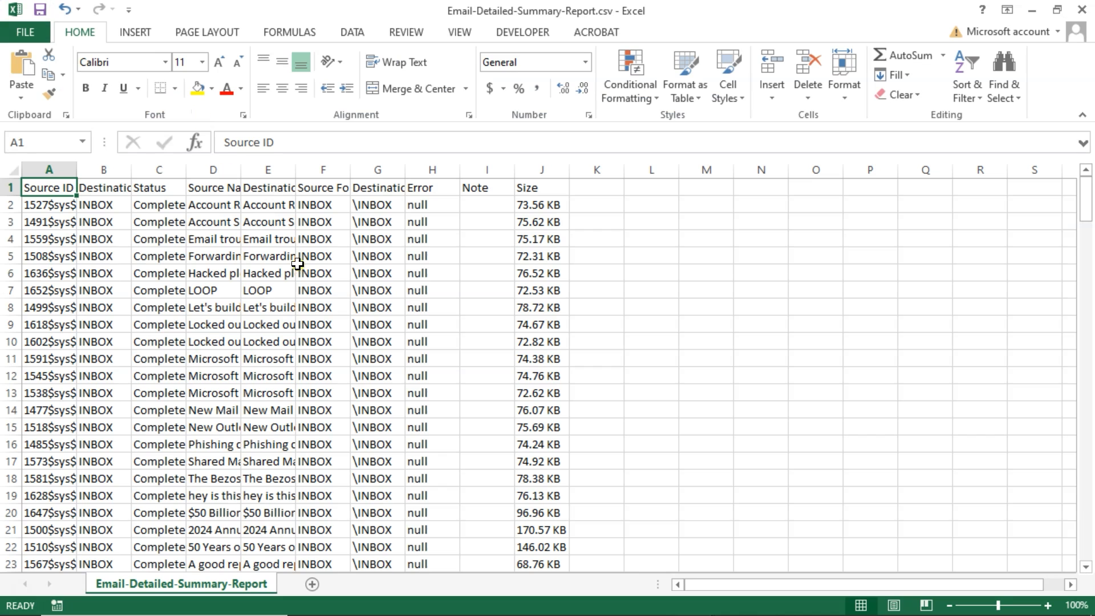
scroll(341, 308, "down", 3, "ctrl")
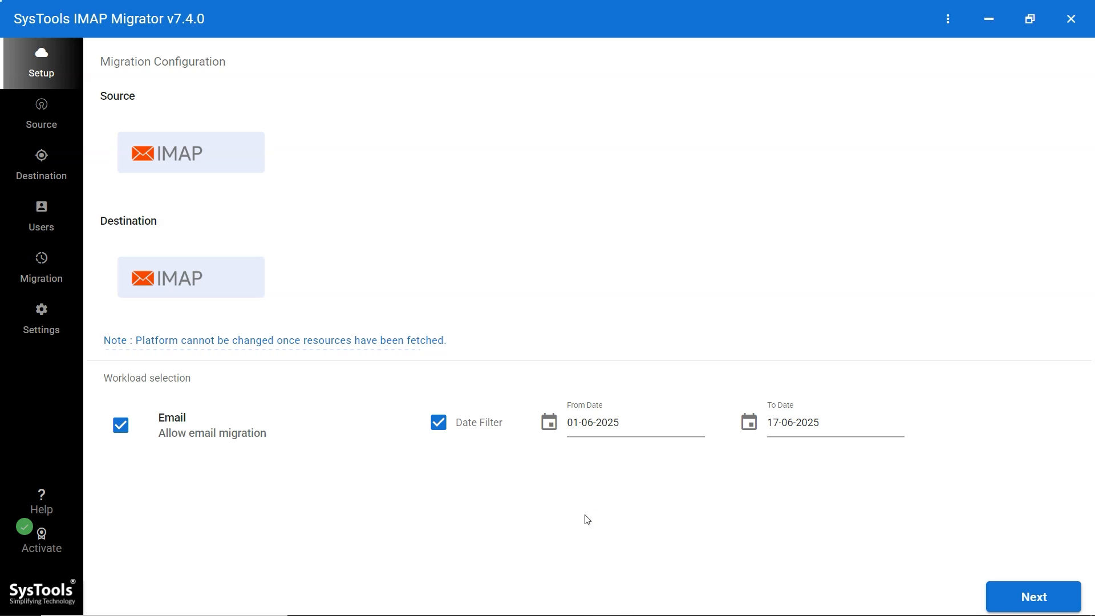
Review the Additional Help and Activate help topics in SysTools IMAP Migrator, and its support and app information options
left_click(43, 500)
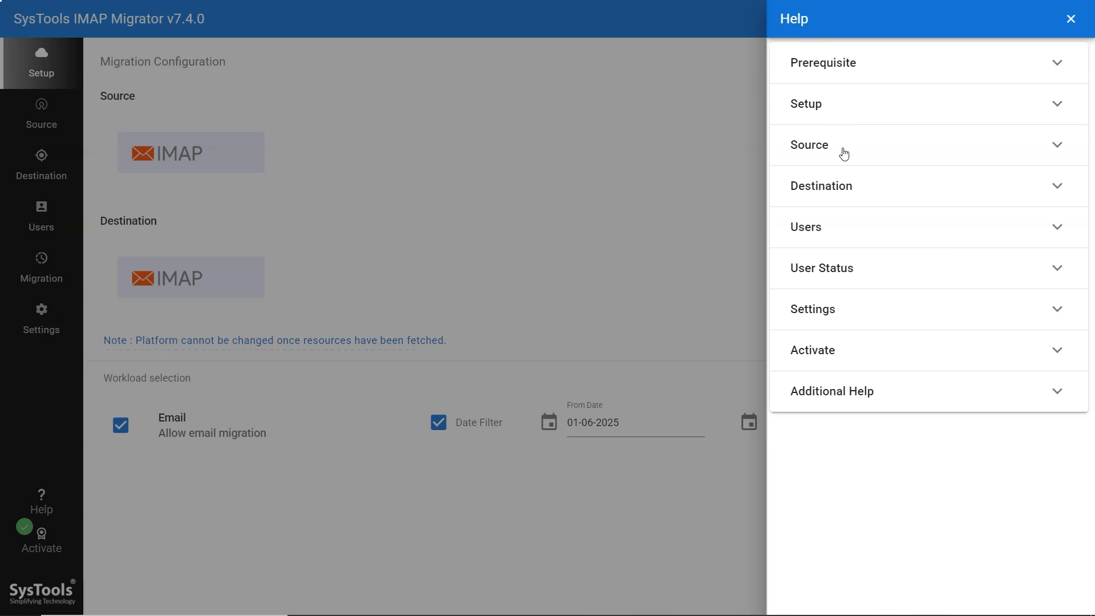
left_click(894, 395)
left_click(894, 392)
left_click(895, 351)
left_click(895, 352)
left_click(1069, 19)
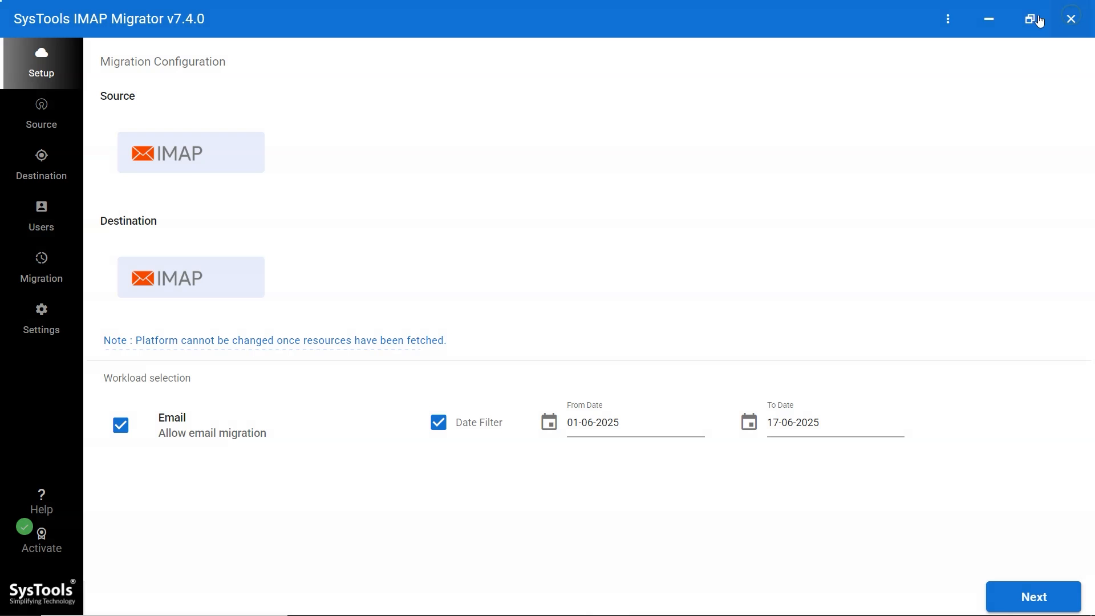
left_click(947, 17)
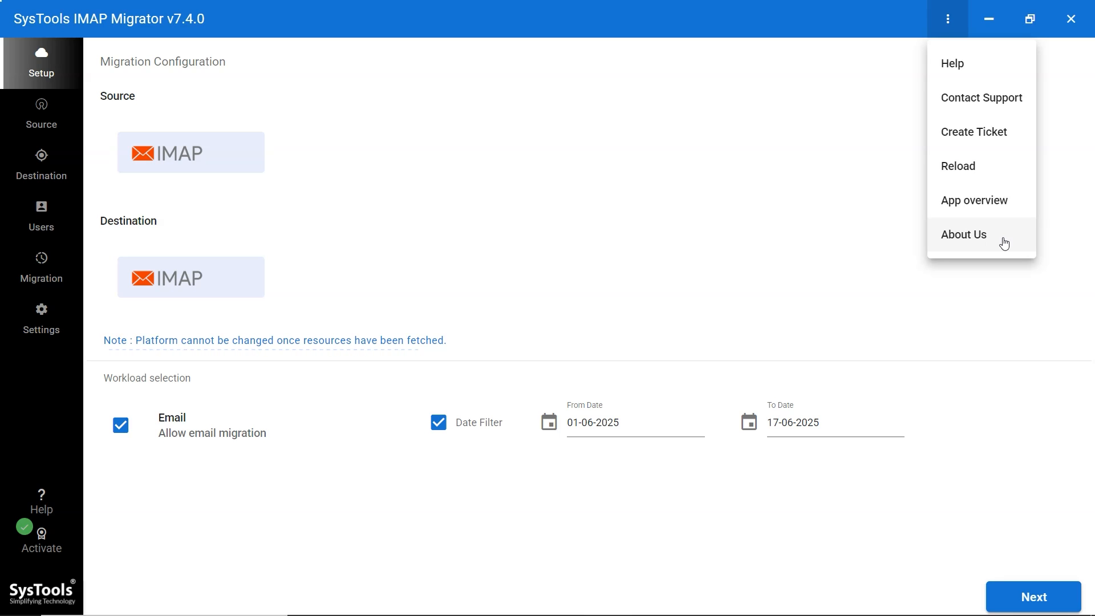
left_click(620, 236)
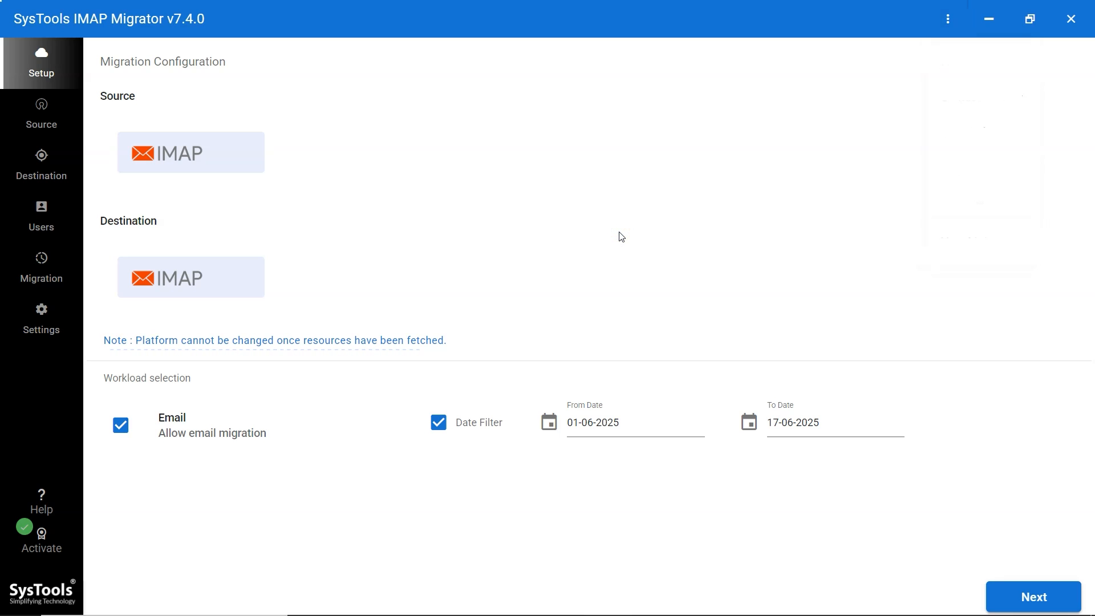